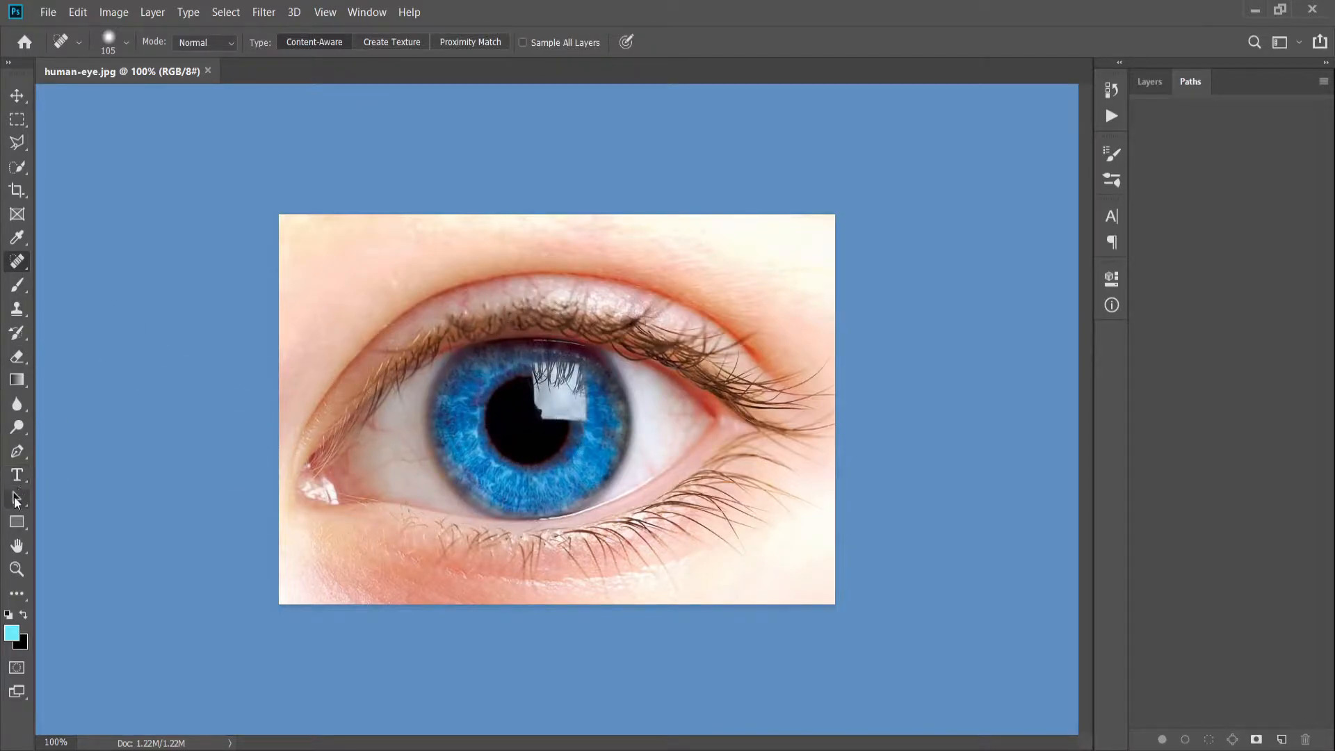
pyautogui.click(17, 454)
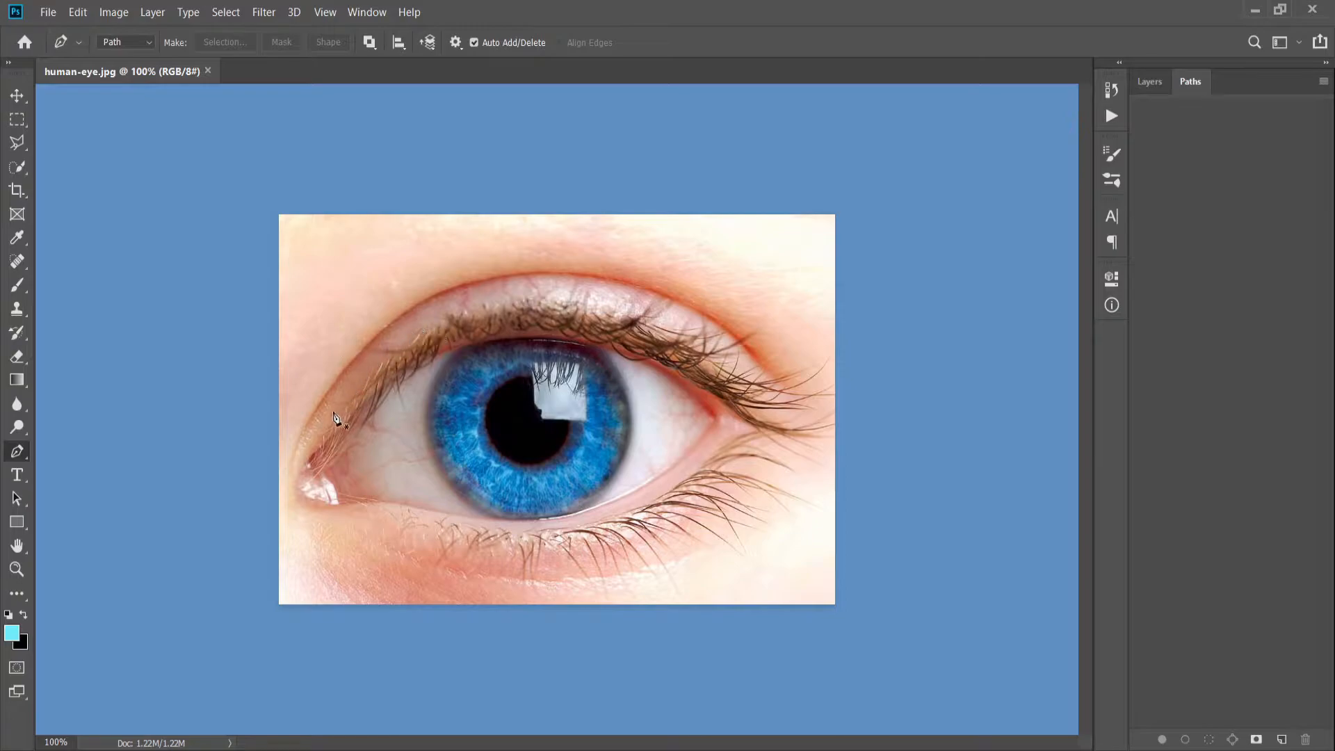
pyautogui.moveTo(296, 446); pyautogui.dragTo(311, 427)
pyautogui.moveTo(370, 339); pyautogui.dragTo(316, 406)
pyautogui.moveTo(335, 395); pyautogui.dragTo(335, 387)
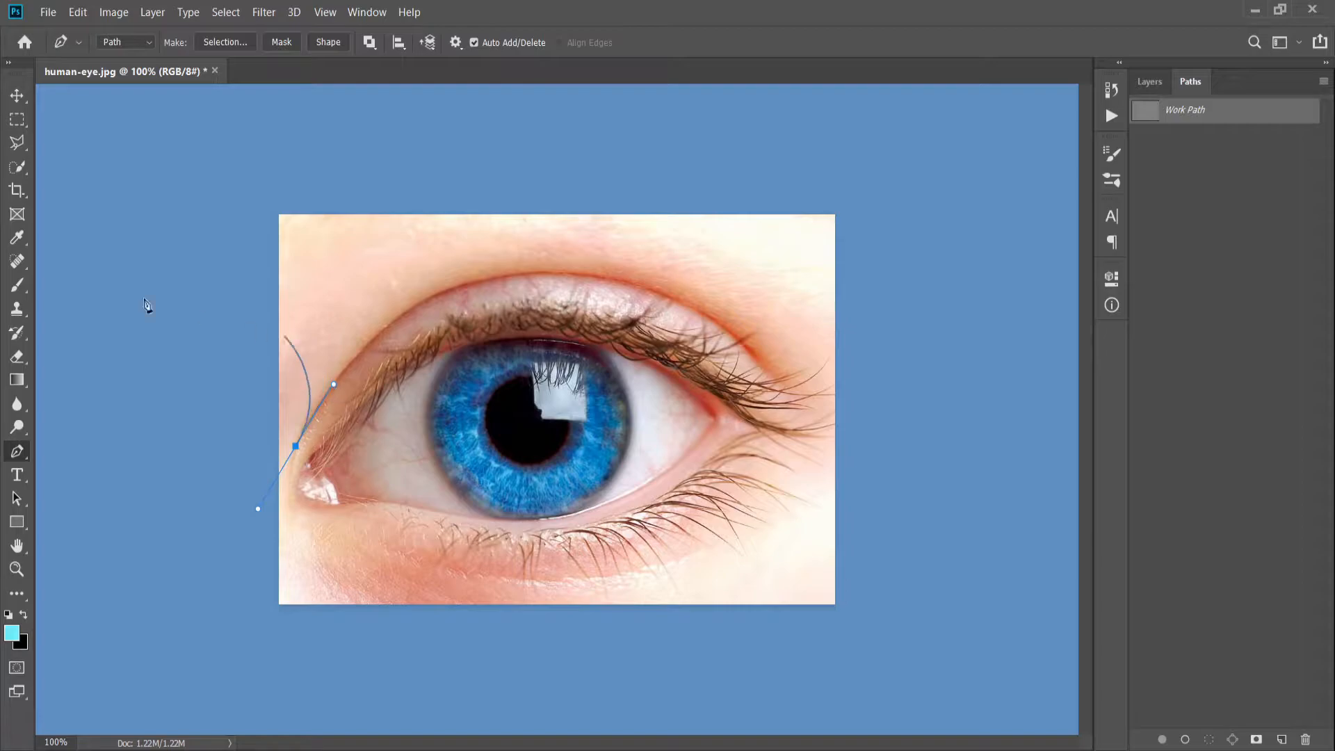
pyautogui.click(17, 96)
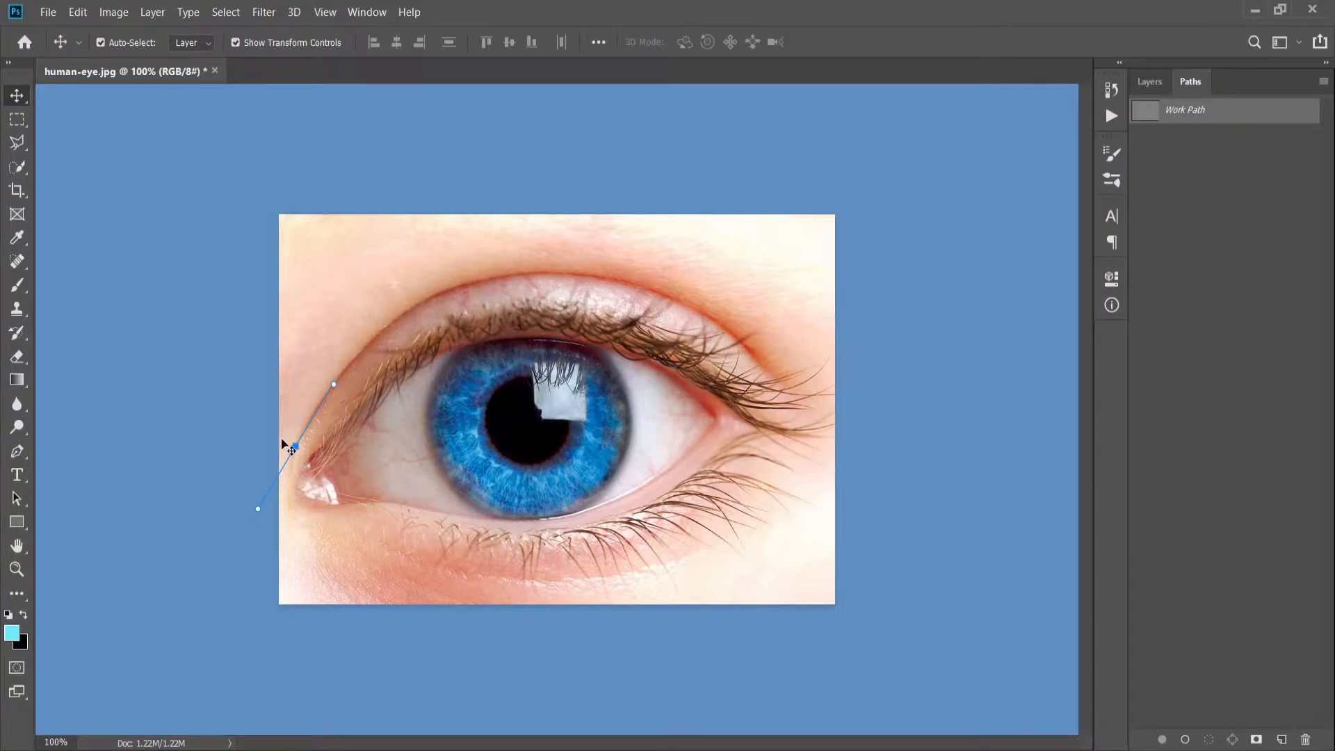
pyautogui.click(16, 451)
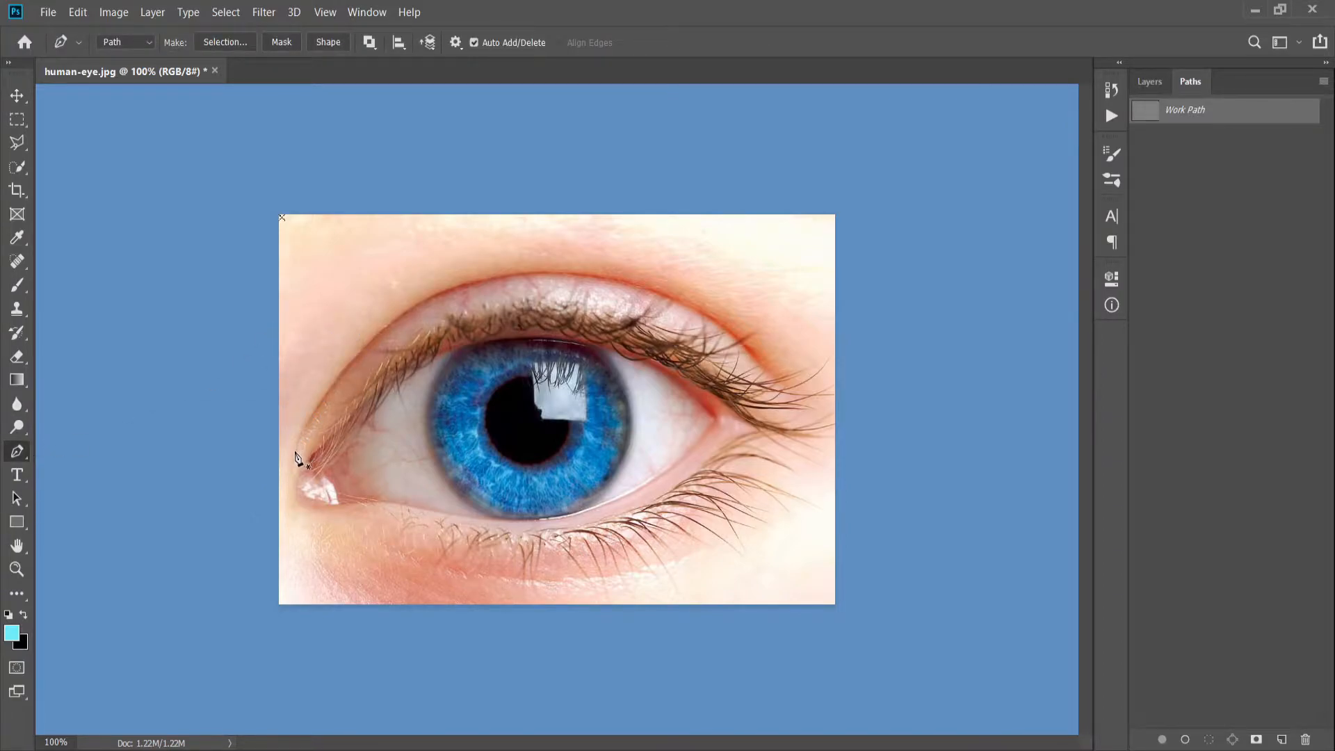
# Try to trace the upper eyelid from the inner corner with curved Pen tool anchor points
pyautogui.moveTo(295, 453); pyautogui.dragTo(323, 387)
pyautogui.moveTo(356, 363); pyautogui.dragTo(312, 416)
pyautogui.moveTo(550, 268); pyautogui.dragTo(743, 313)
pyautogui.click(610, 282)
pyautogui.press('Escape')
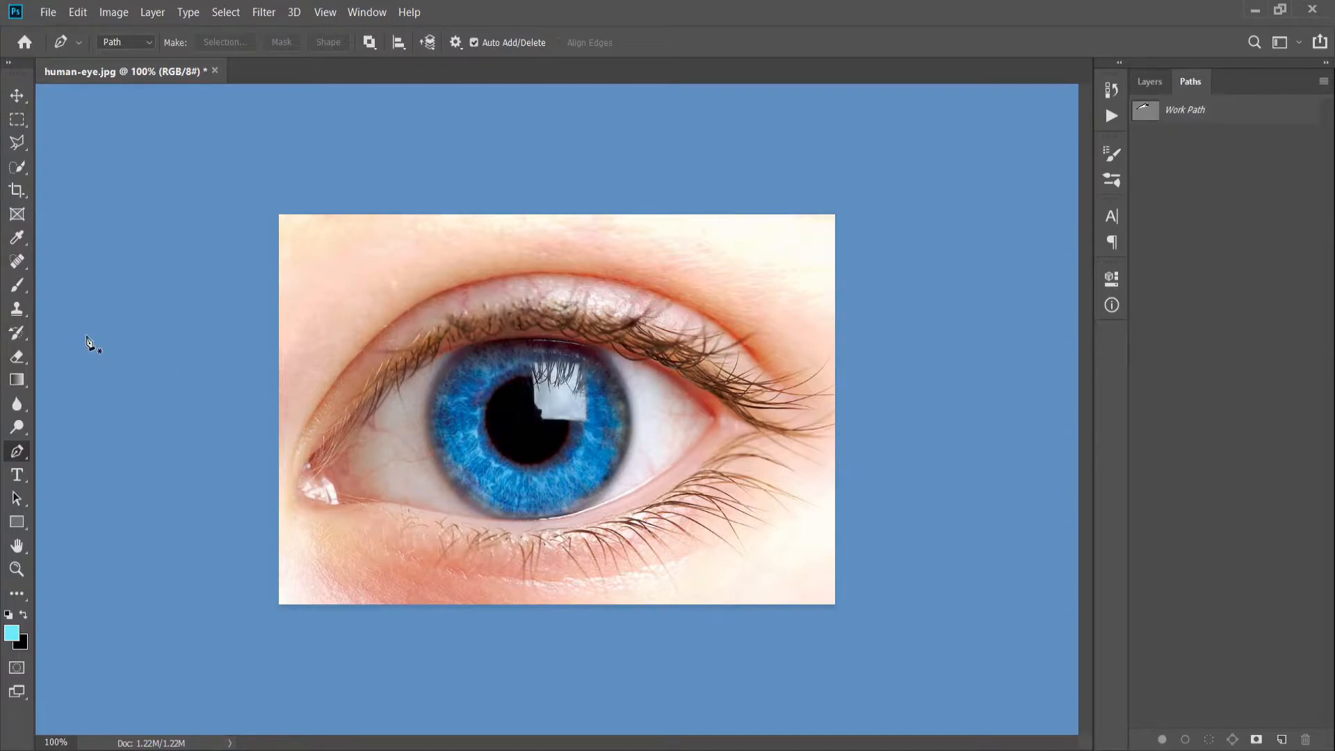
# Try to select the whole eye with the Quick Selection tool and subtract the area along the upper lid
pyautogui.click(17, 166)
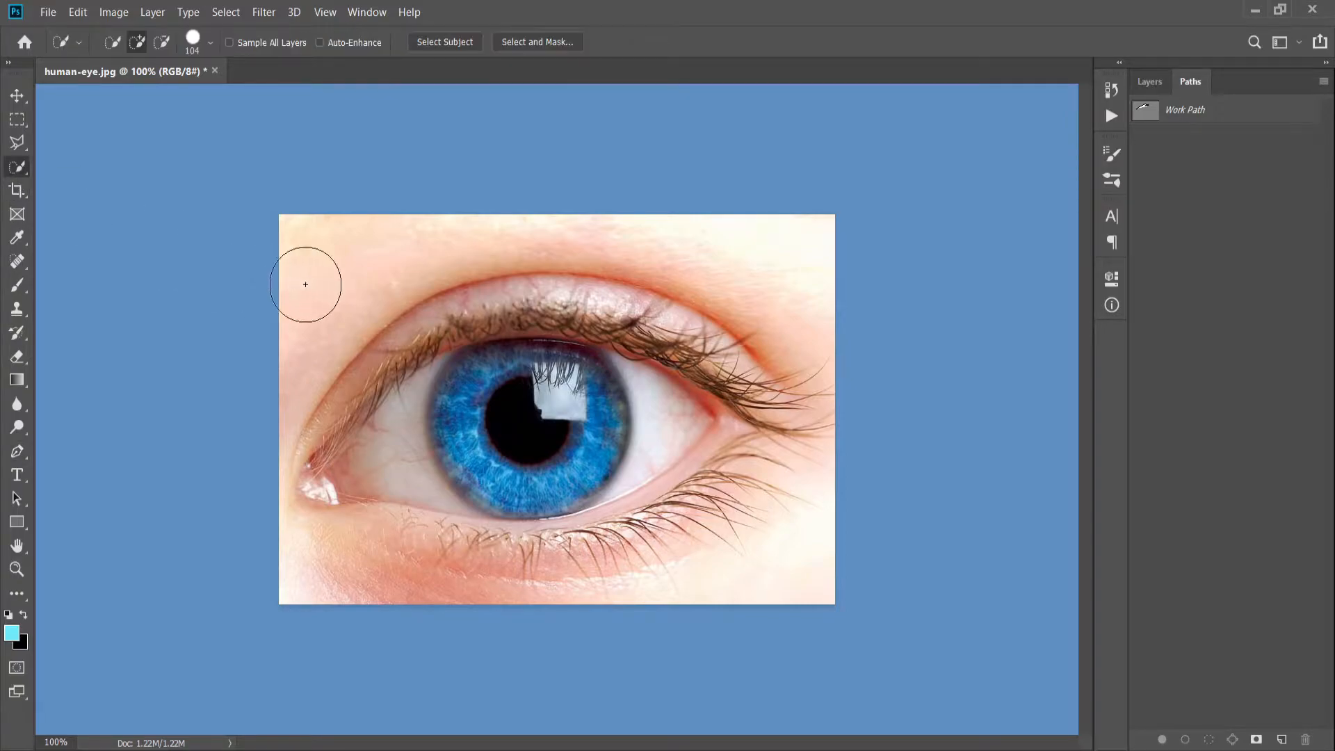
pyautogui.moveTo(555, 434)
pyautogui.mouseDown()
pyautogui.moveTo(607, 482)
pyautogui.moveTo(586, 366)
pyautogui.moveTo(551, 397)
pyautogui.moveTo(601, 351)
pyautogui.moveTo(656, 337)
pyautogui.moveTo(490, 331)
pyautogui.moveTo(350, 446)
pyautogui.moveTo(356, 528)
pyautogui.moveTo(673, 512)
pyautogui.moveTo(738, 418)
pyautogui.moveTo(594, 306)
pyautogui.mouseUp()
pyautogui.moveTo(334, 251)
pyautogui.mouseDown()
pyautogui.moveTo(448, 217)
pyautogui.moveTo(688, 212)
pyautogui.moveTo(811, 328)
pyautogui.moveTo(831, 445)
pyautogui.moveTo(702, 602)
pyautogui.moveTo(357, 596)
pyautogui.moveTo(253, 545)
pyautogui.moveTo(612, 560)
pyautogui.moveTo(790, 462)
pyautogui.mouseUp()
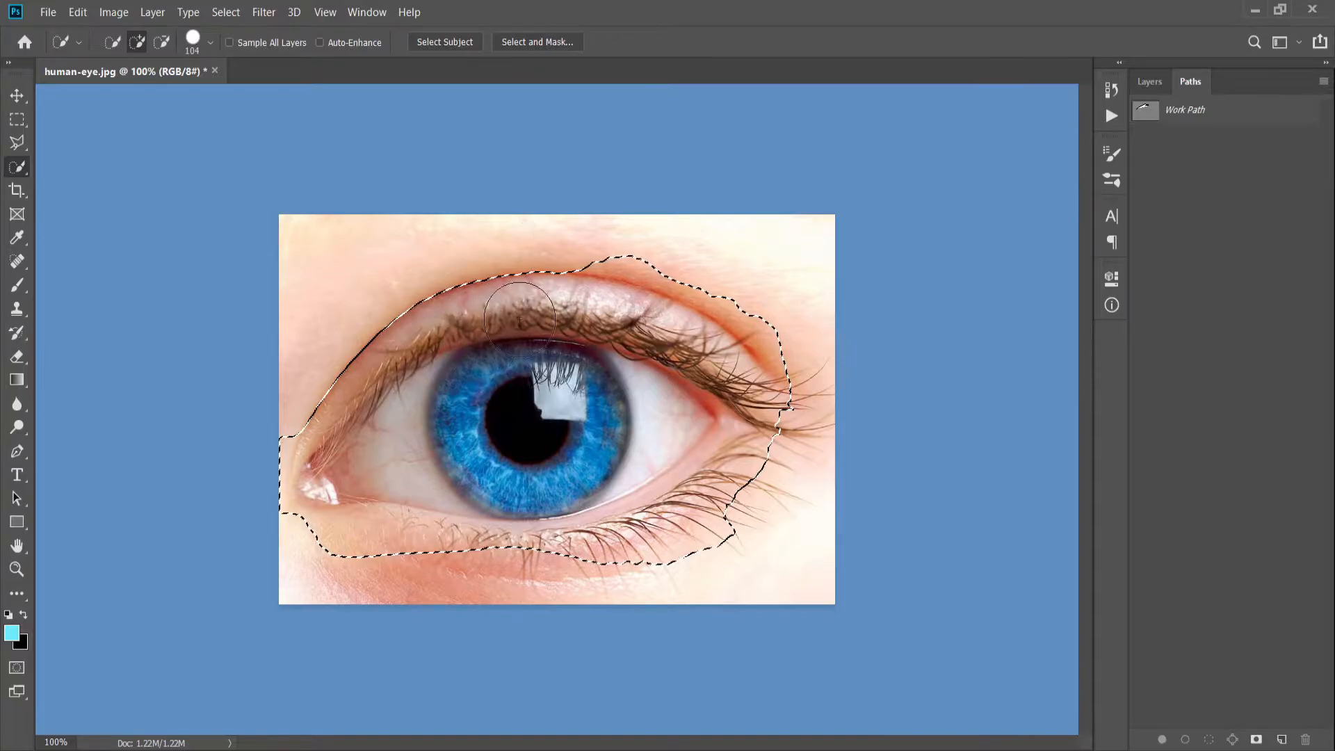
pyautogui.moveTo(515, 284)
pyautogui.mouseDown()
pyautogui.moveTo(481, 292)
pyautogui.moveTo(495, 321)
pyautogui.moveTo(465, 305)
pyautogui.moveTo(787, 285)
pyautogui.moveTo(853, 353)
pyautogui.moveTo(573, 554)
pyautogui.moveTo(294, 609)
pyautogui.moveTo(39, 517)
pyautogui.moveTo(137, 398)
pyautogui.moveTo(415, 312)
pyautogui.moveTo(437, 264)
pyautogui.moveTo(528, 320)
pyautogui.moveTo(453, 282)
pyautogui.mouseUp()
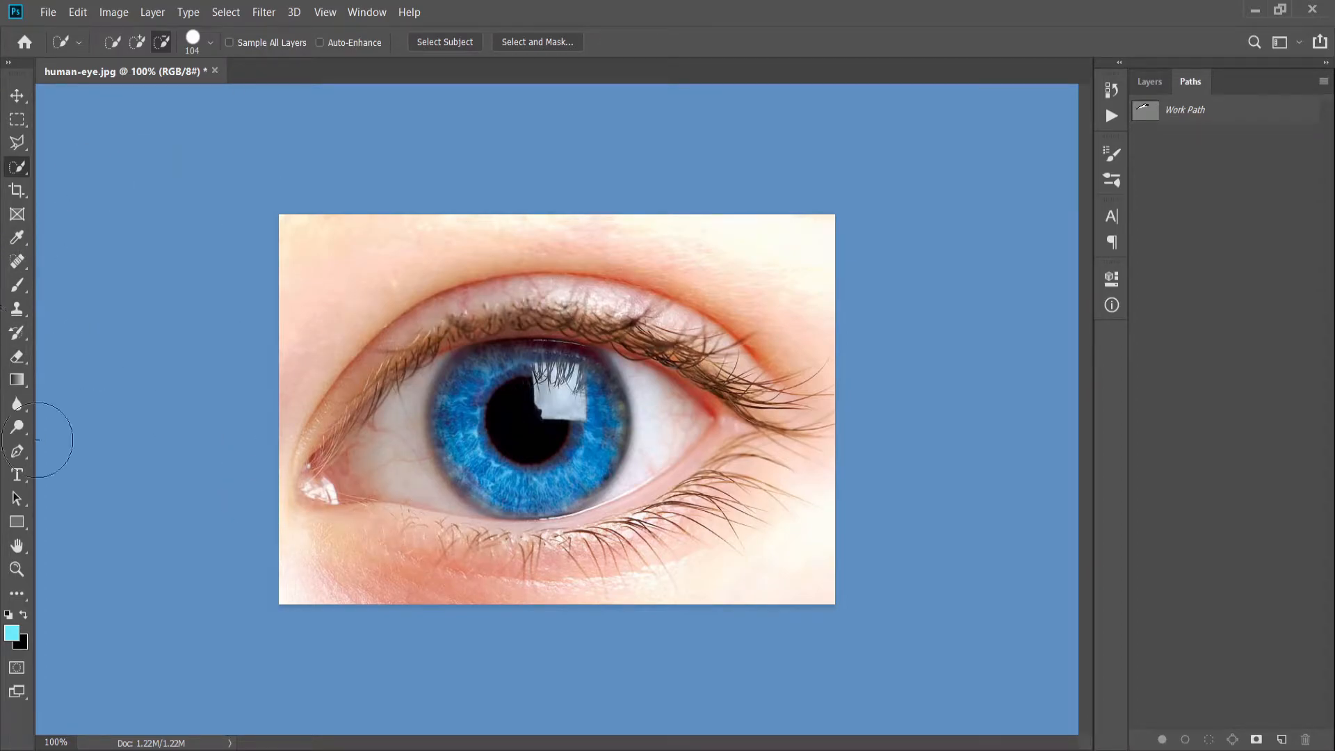
# Trace a curved Pen path along the upper eyelid crease from the inner corner to the outer corner
pyautogui.click(17, 452)
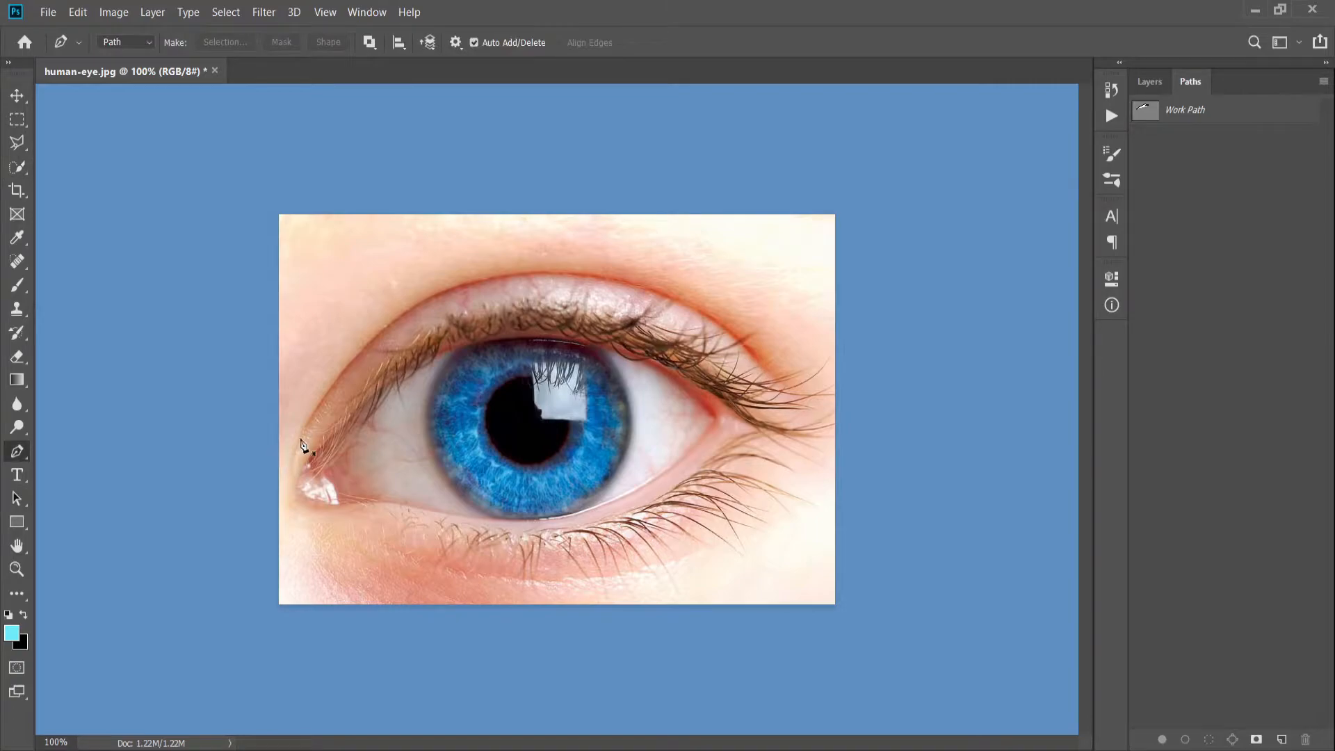
pyautogui.moveTo(296, 445); pyautogui.dragTo(358, 356)
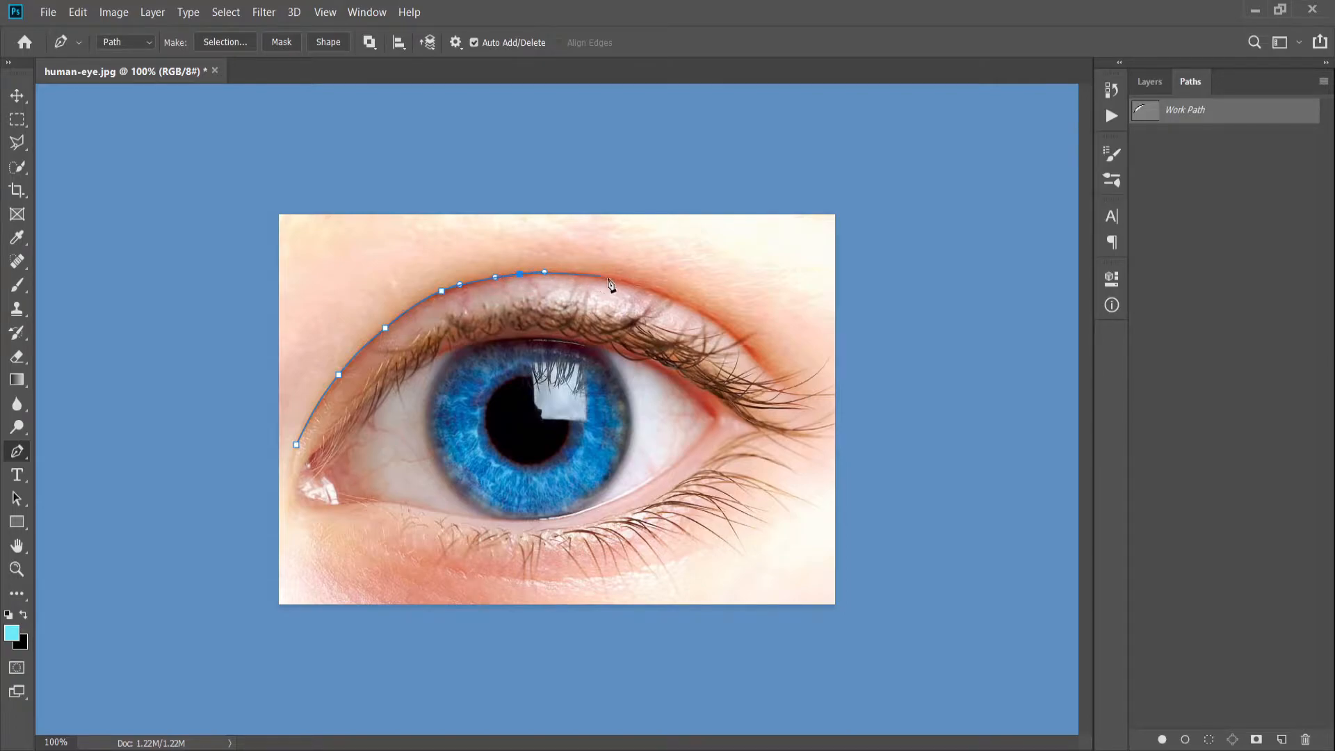
pyautogui.moveTo(627, 279); pyautogui.dragTo(668, 287)
pyautogui.click(634, 286)
pyautogui.click(772, 383)
pyautogui.click(822, 359)
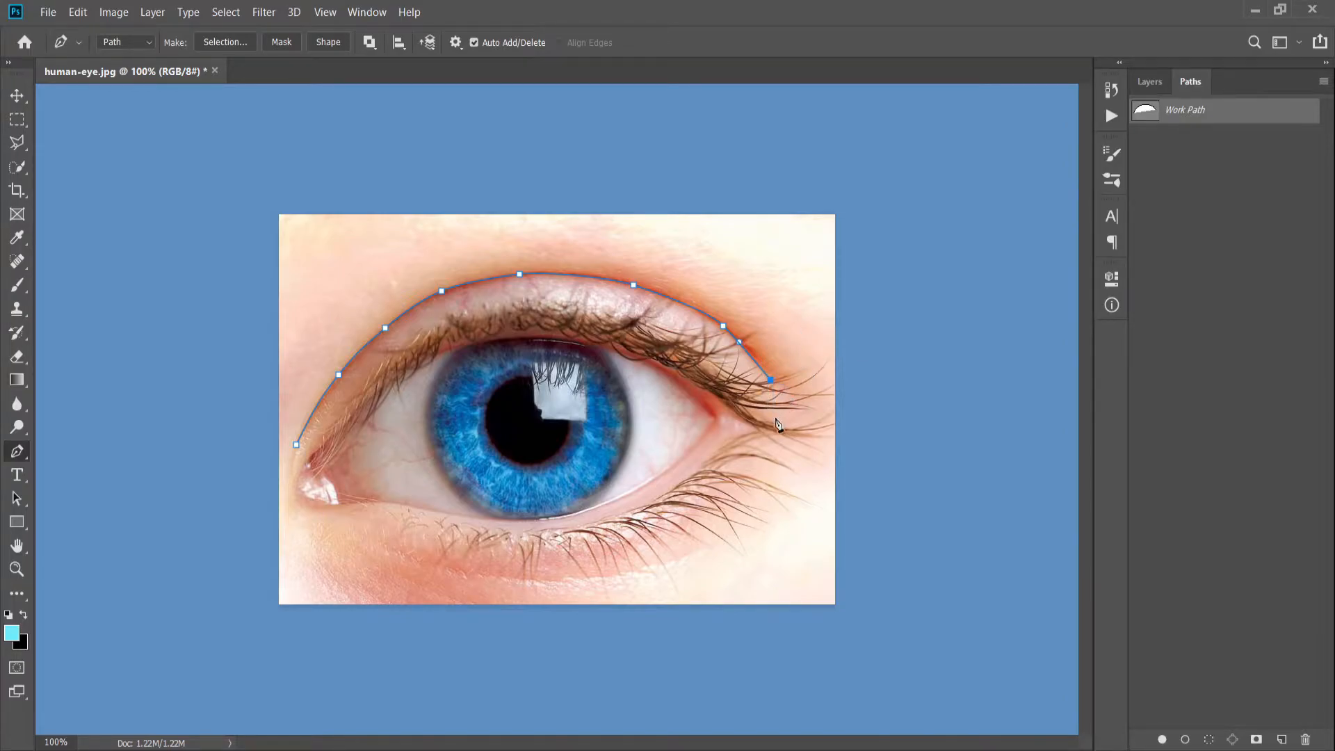
# Redo the outer-corner anchor and continue the path below the lower lashes, closing it at the starting point near the inner corner
pyautogui.hotkey('ctrl', 'z')
pyautogui.moveTo(788, 408); pyautogui.dragTo(787, 409)
pyautogui.moveTo(777, 439)
pyautogui.mouseDown()
pyautogui.moveTo(761, 481)
pyautogui.moveTo(765, 459)
pyautogui.mouseUp()
pyautogui.moveTo(742, 510); pyautogui.dragTo(285, 496)
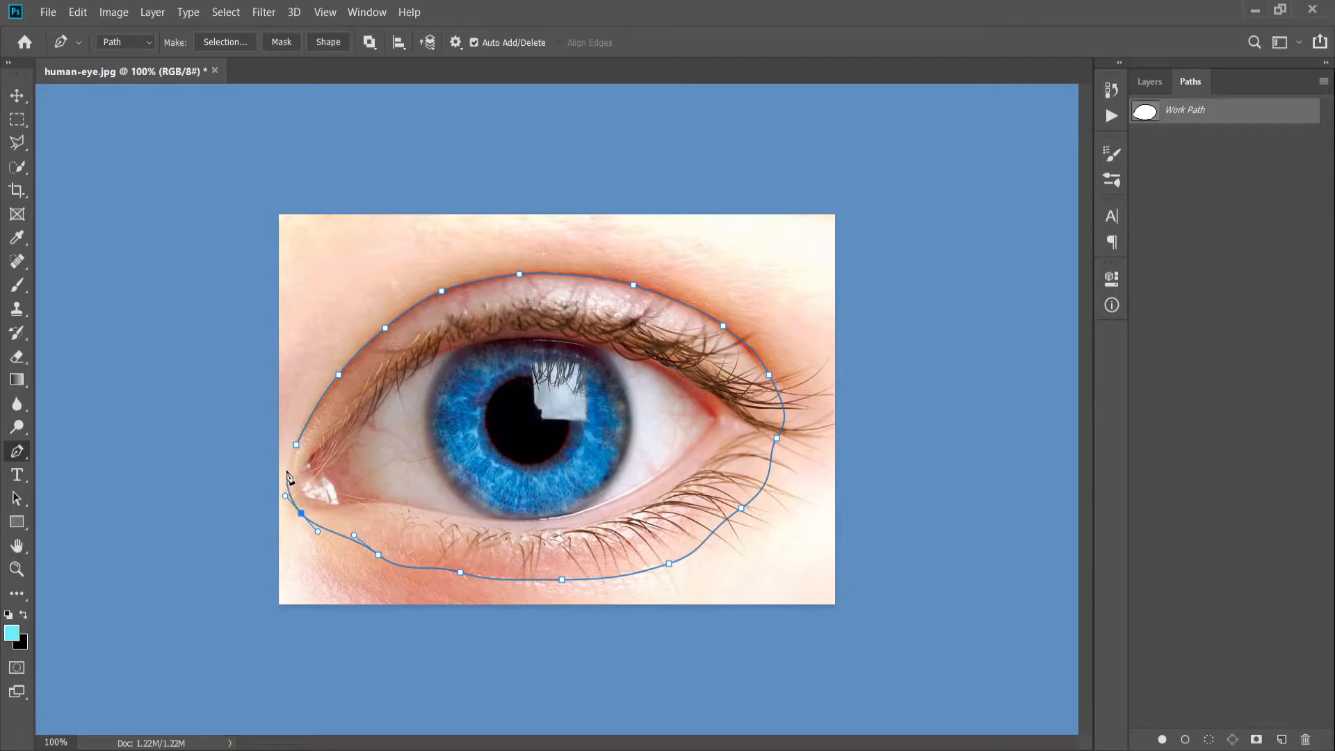
pyautogui.click(296, 445)
# Unlock the background so the eye photo becomes a regular editable layer
pyautogui.click(17, 95)
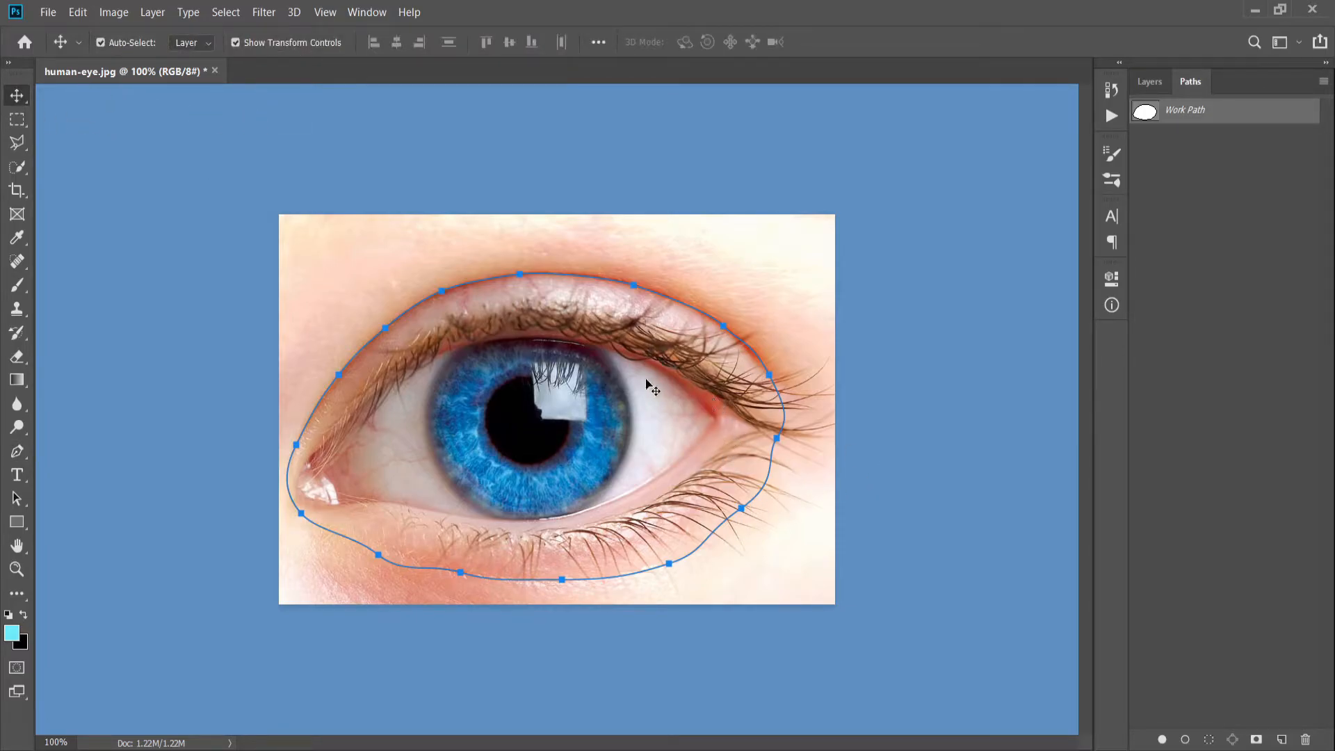
pyautogui.click(1151, 82)
pyautogui.click(1302, 194)
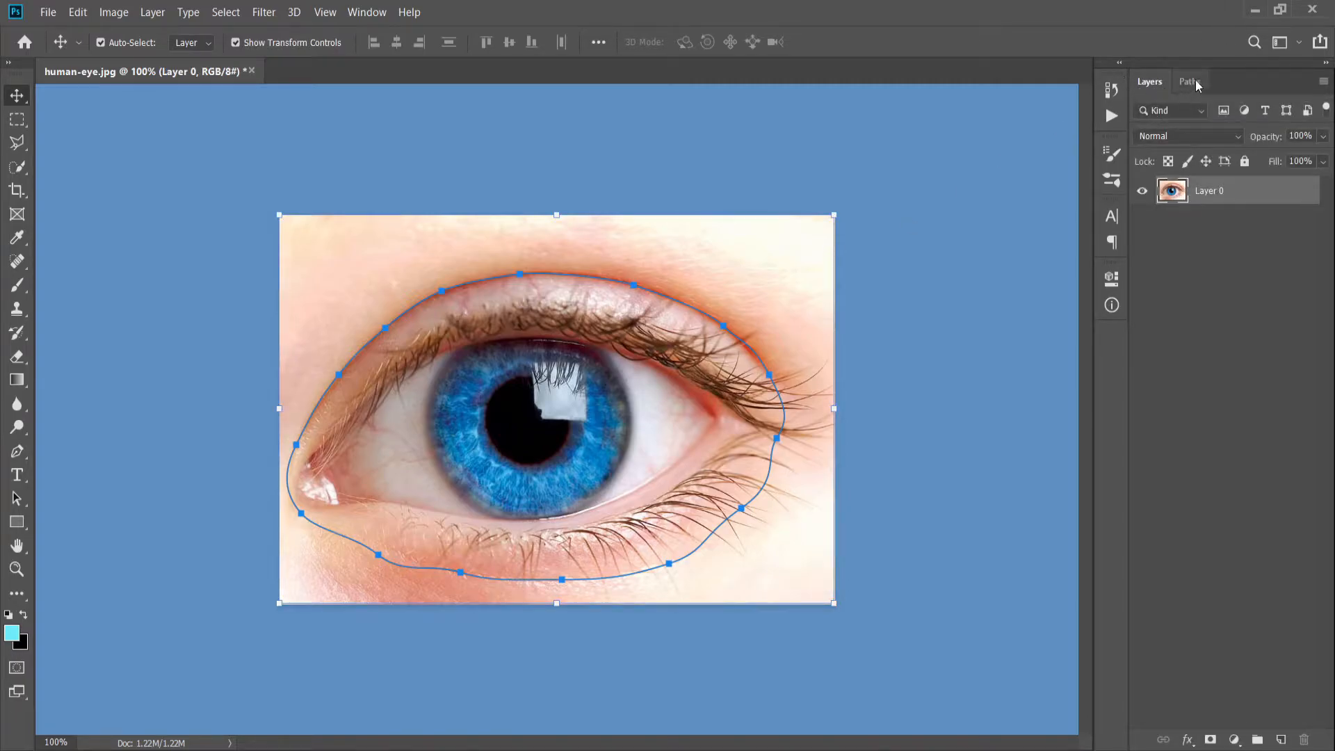
pyautogui.click(1190, 81)
pyautogui.click(1155, 82)
pyautogui.click(1192, 82)
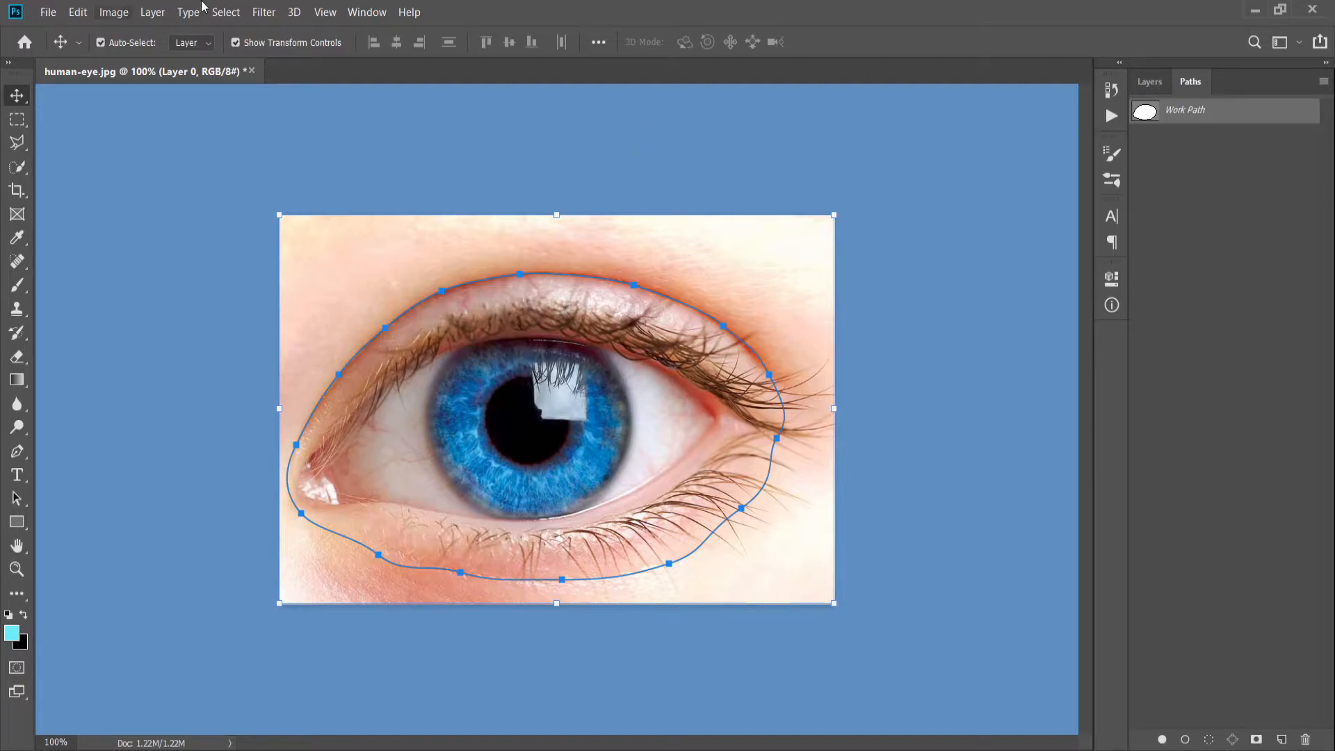
pyautogui.click(1150, 81)
pyautogui.click(1191, 82)
pyautogui.click(1156, 83)
pyautogui.click(1150, 81)
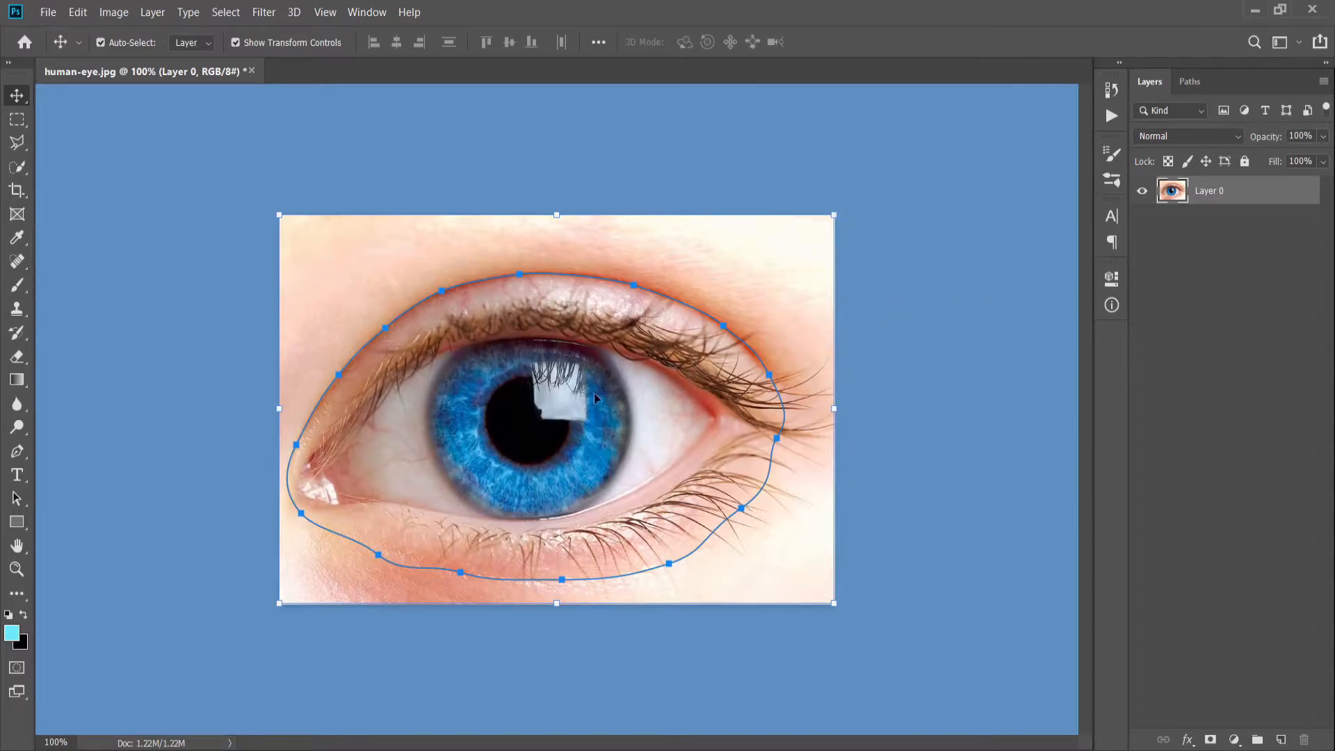
# Convert the closed Pen path around the eye into a selection
pyautogui.click(25, 457)
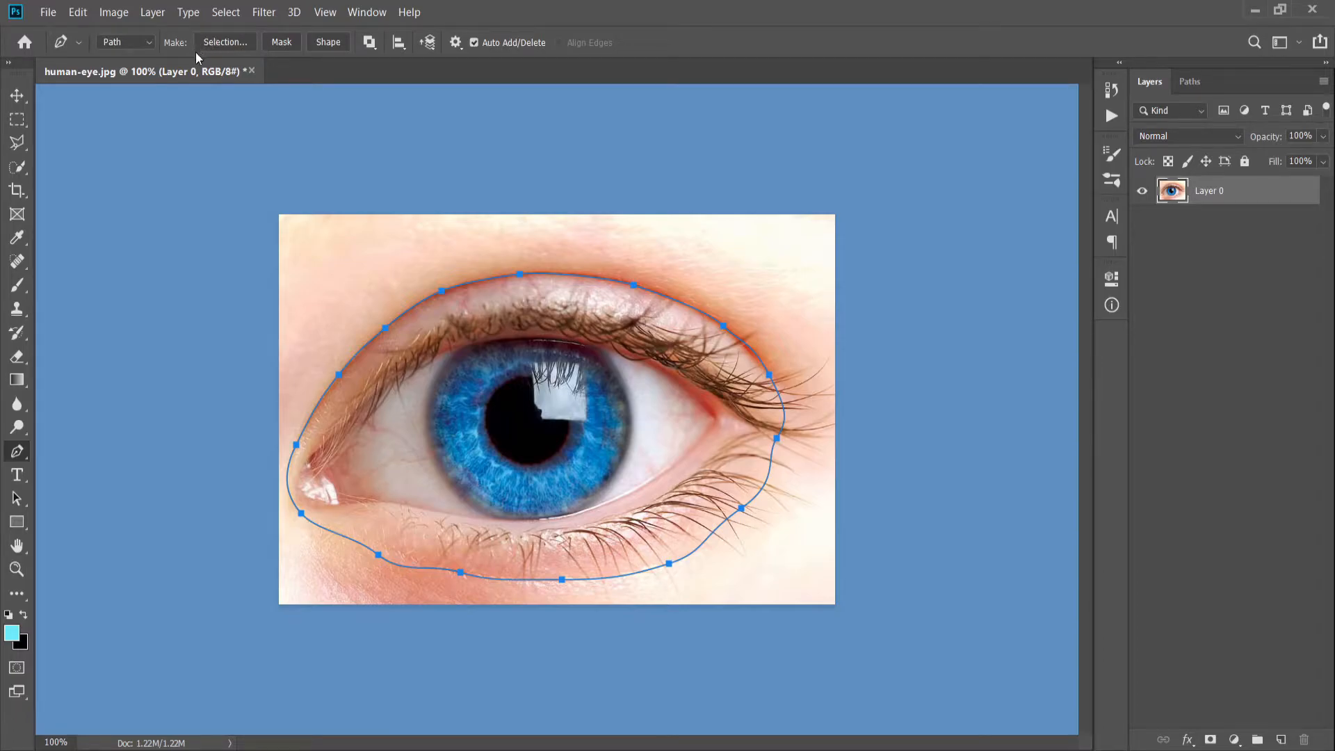
pyautogui.press('i')
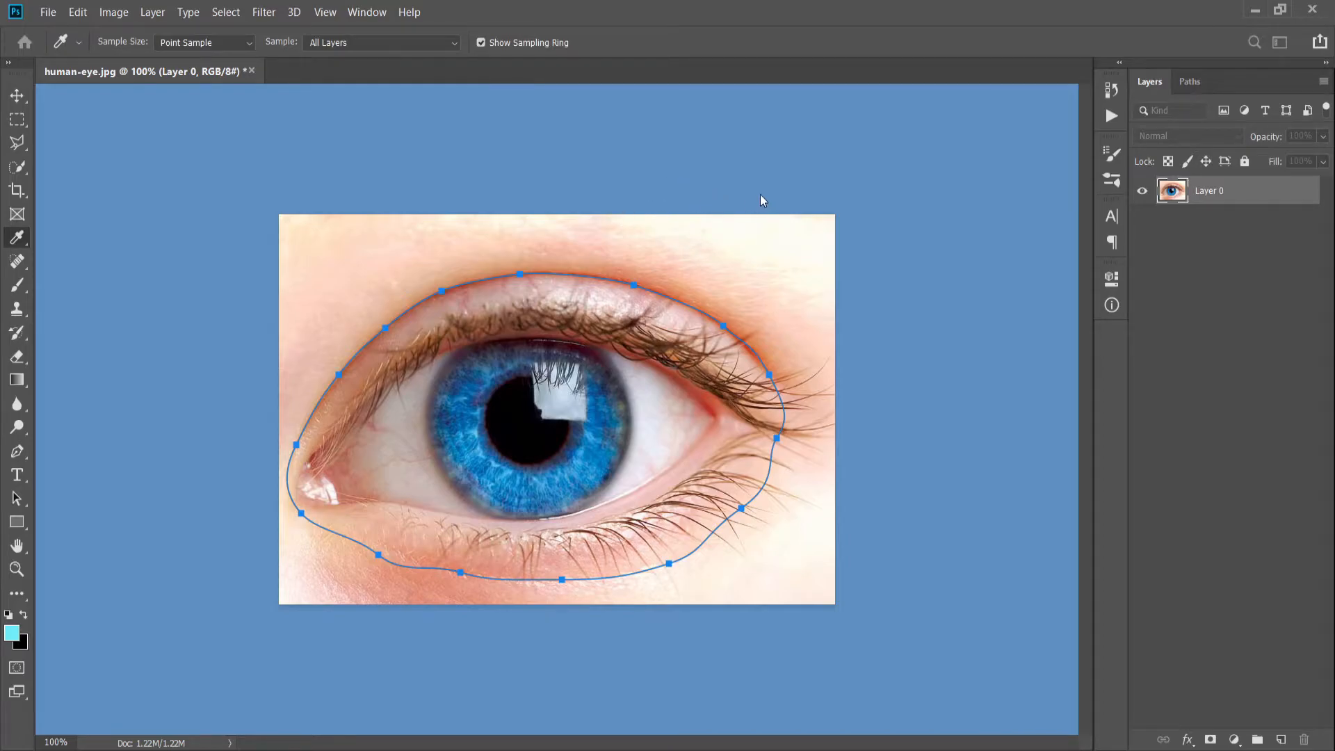
pyautogui.press('p')
pyautogui.hotkey('ctrl', 'Return')
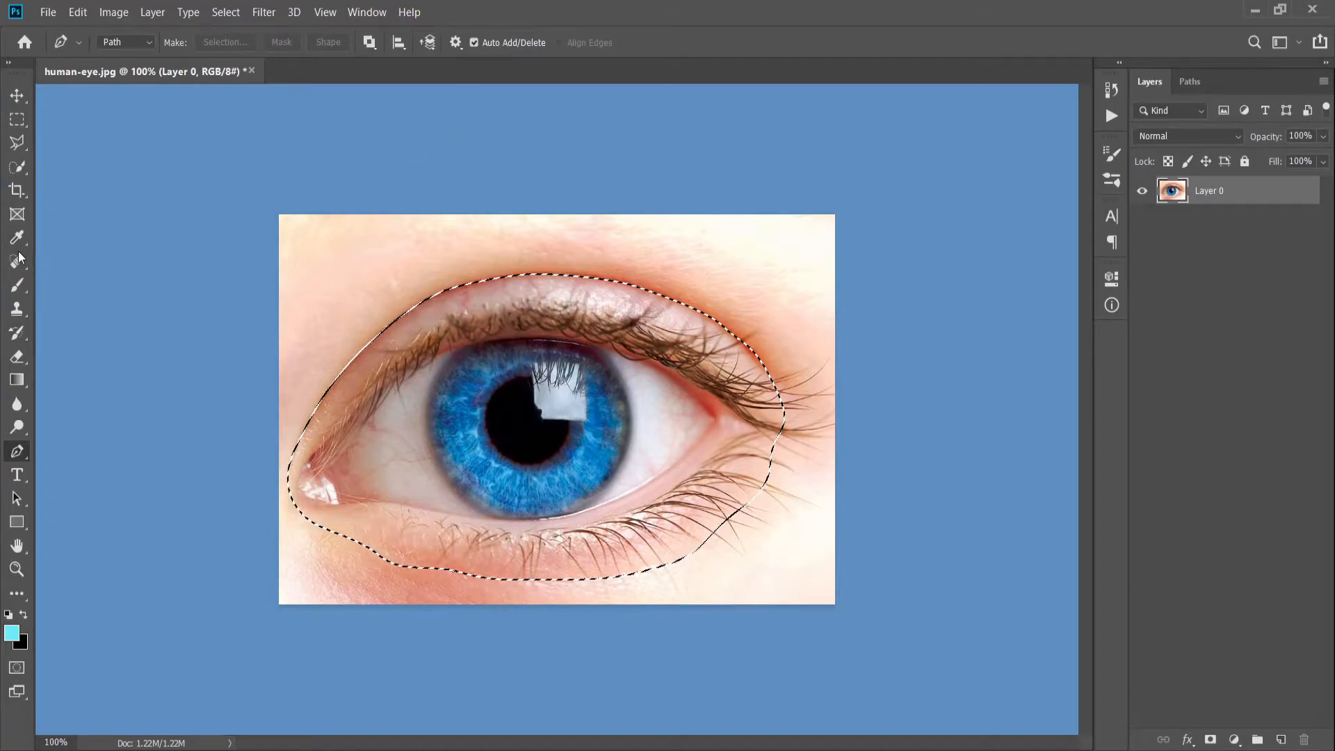
# Open the eye selection in the Select and Mask workspace
pyautogui.click(19, 168)
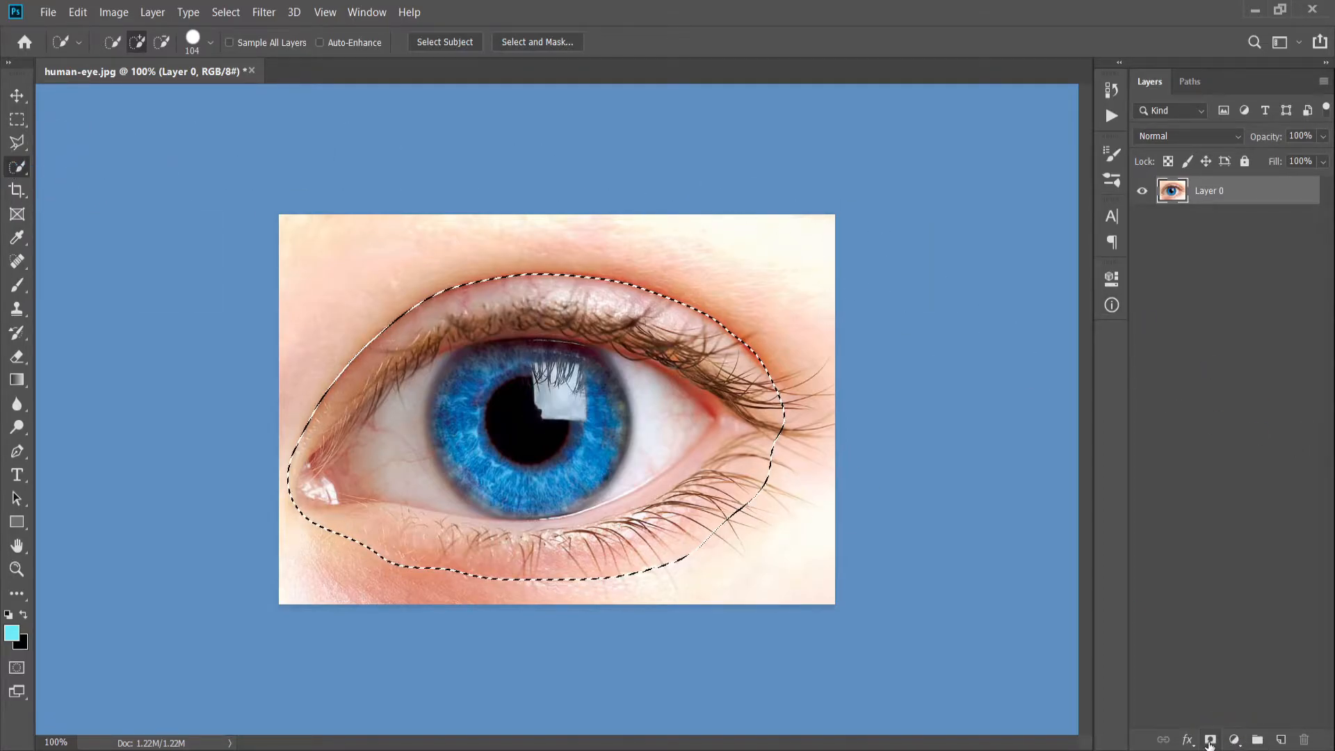
pyautogui.click(1211, 741)
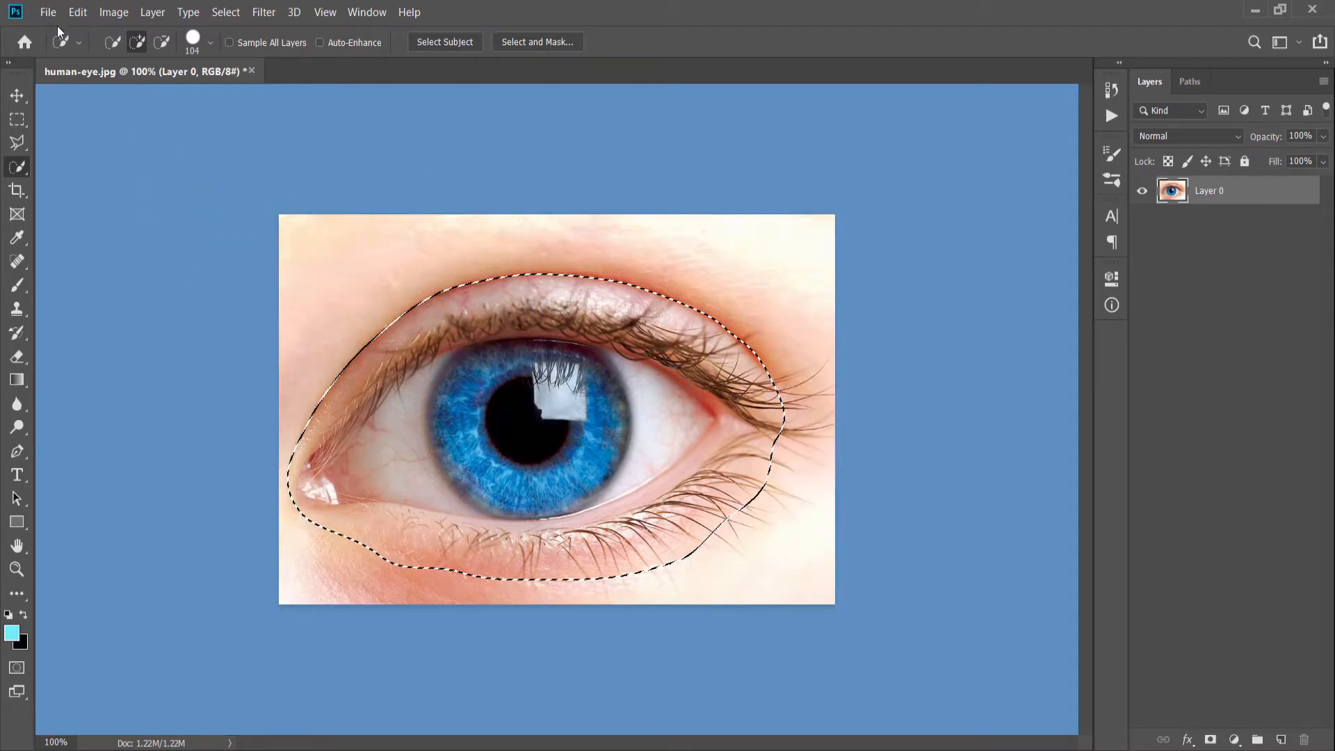
pyautogui.click(549, 43)
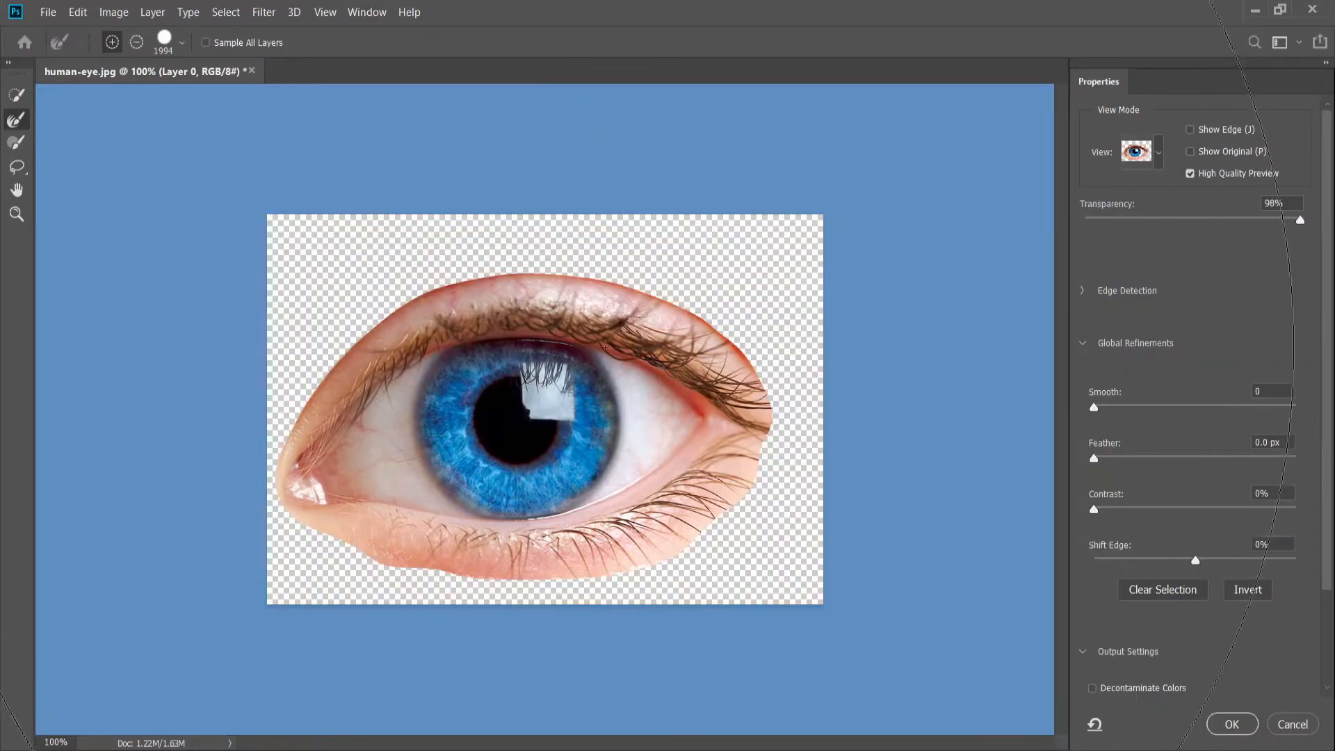
# Try out the Refine Edge Brush at reduced sizes of 40 and 11 along the upper lid's outer edge
pyautogui.moveTo(631, 285)
pyautogui.mouseDown()
pyautogui.moveTo(136, 285)
pyautogui.moveTo(1, 302)
pyautogui.mouseUp()
pyautogui.moveTo(589, 347); pyautogui.dragTo(323, 313)
pyautogui.click(12, 101)
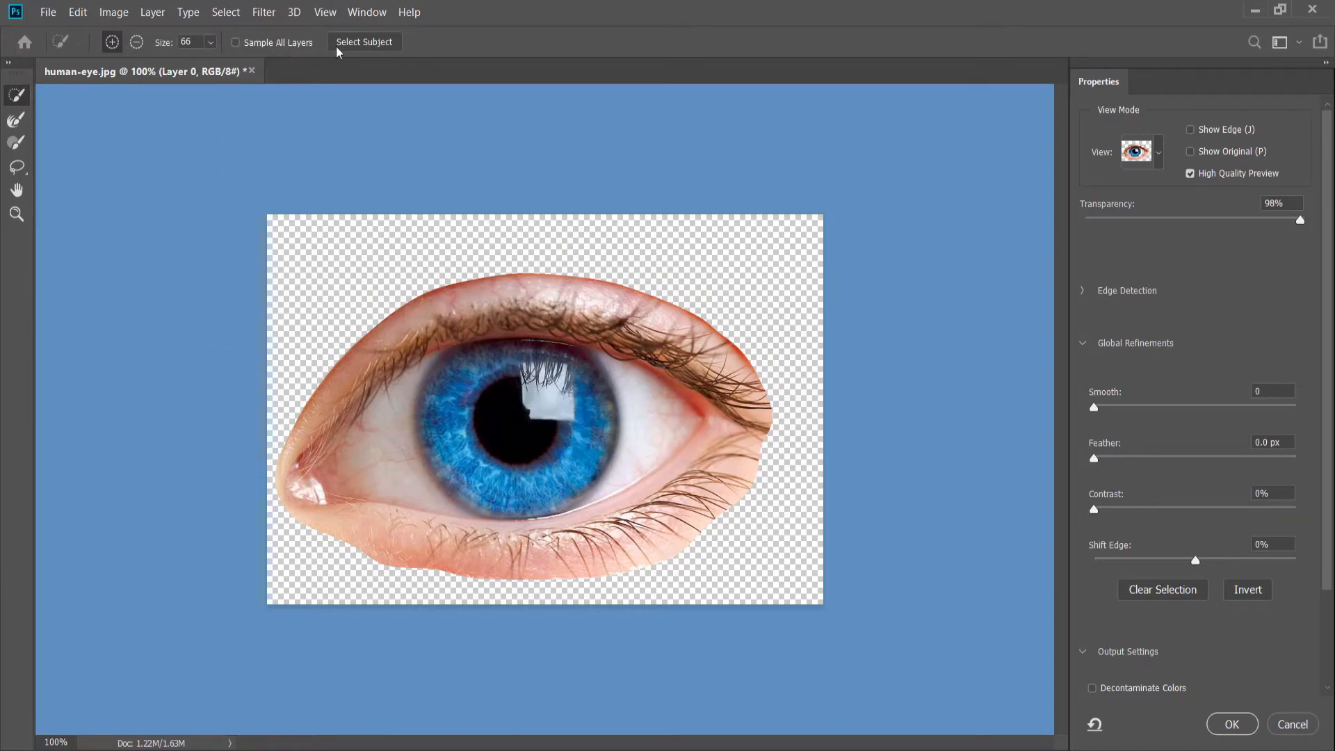
pyautogui.click(18, 123)
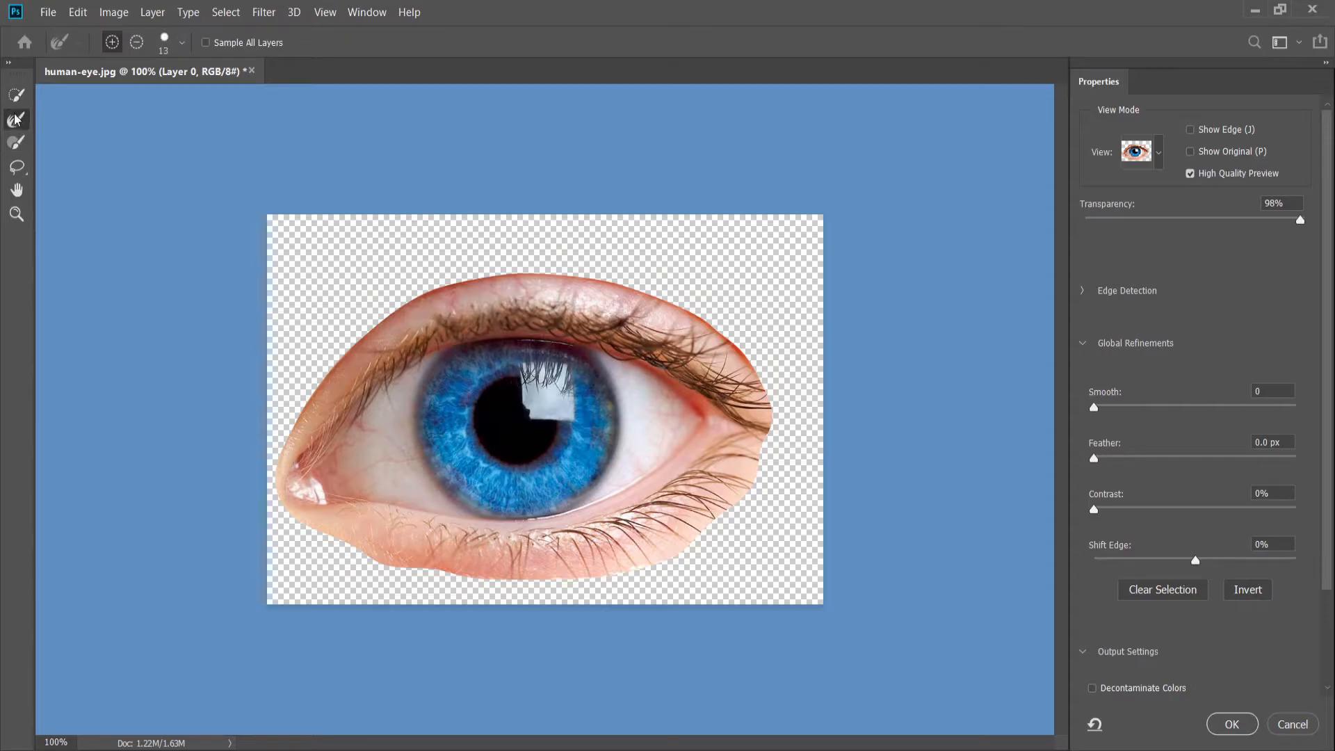
pyautogui.moveTo(205, 193)
pyautogui.mouseDown()
pyautogui.moveTo(235, 206)
pyautogui.moveTo(238, 152)
pyautogui.mouseUp()
pyautogui.moveTo(237, 208); pyautogui.dragTo(239, 240)
pyautogui.moveTo(435, 340); pyautogui.dragTo(400, 355)
pyautogui.moveTo(763, 438); pyautogui.dragTo(773, 437)
pyautogui.moveTo(743, 341)
pyautogui.mouseDown()
pyautogui.moveTo(755, 357)
pyautogui.moveTo(674, 303)
pyautogui.mouseUp()
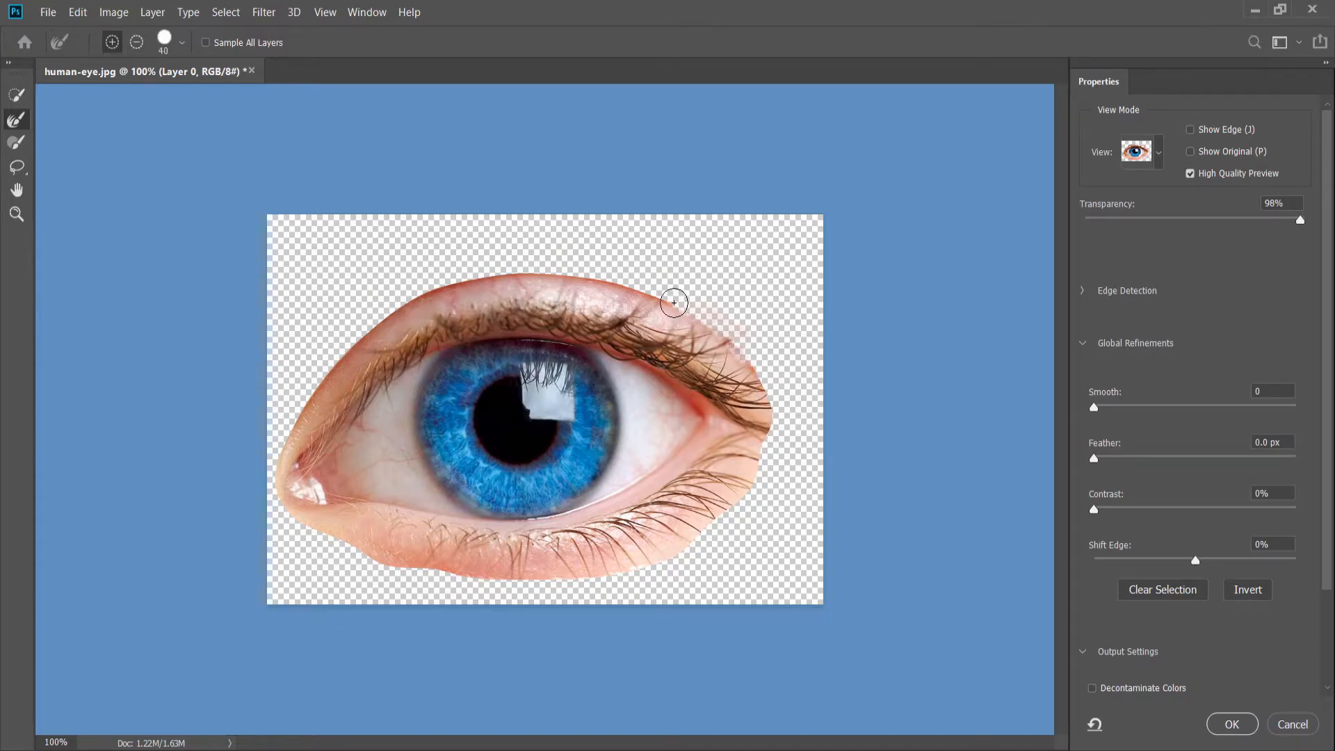
pyautogui.moveTo(778, 315); pyautogui.dragTo(765, 316)
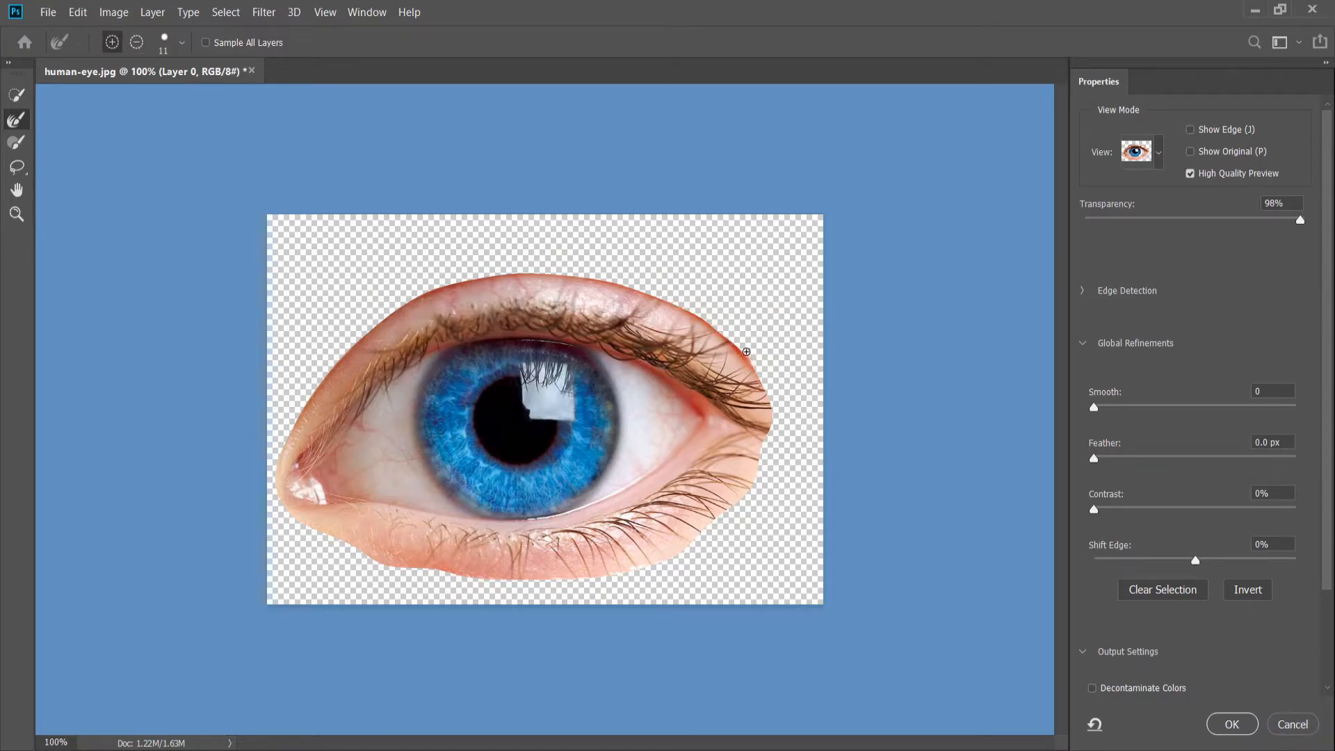
pyautogui.moveTo(691, 314); pyautogui.dragTo(645, 293)
# Try subtracting a freehand Lasso area covering the iris and upper lid from the selection
pyautogui.click(15, 143)
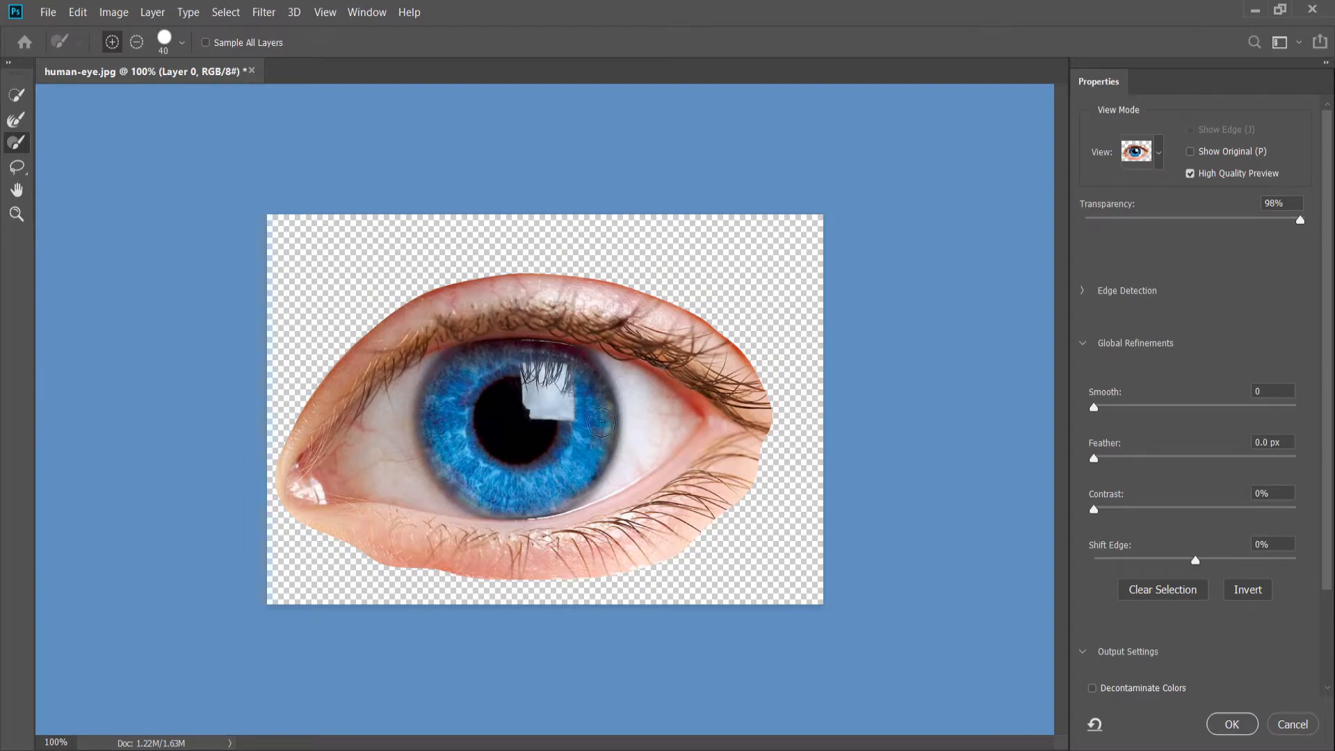
pyautogui.click(17, 167)
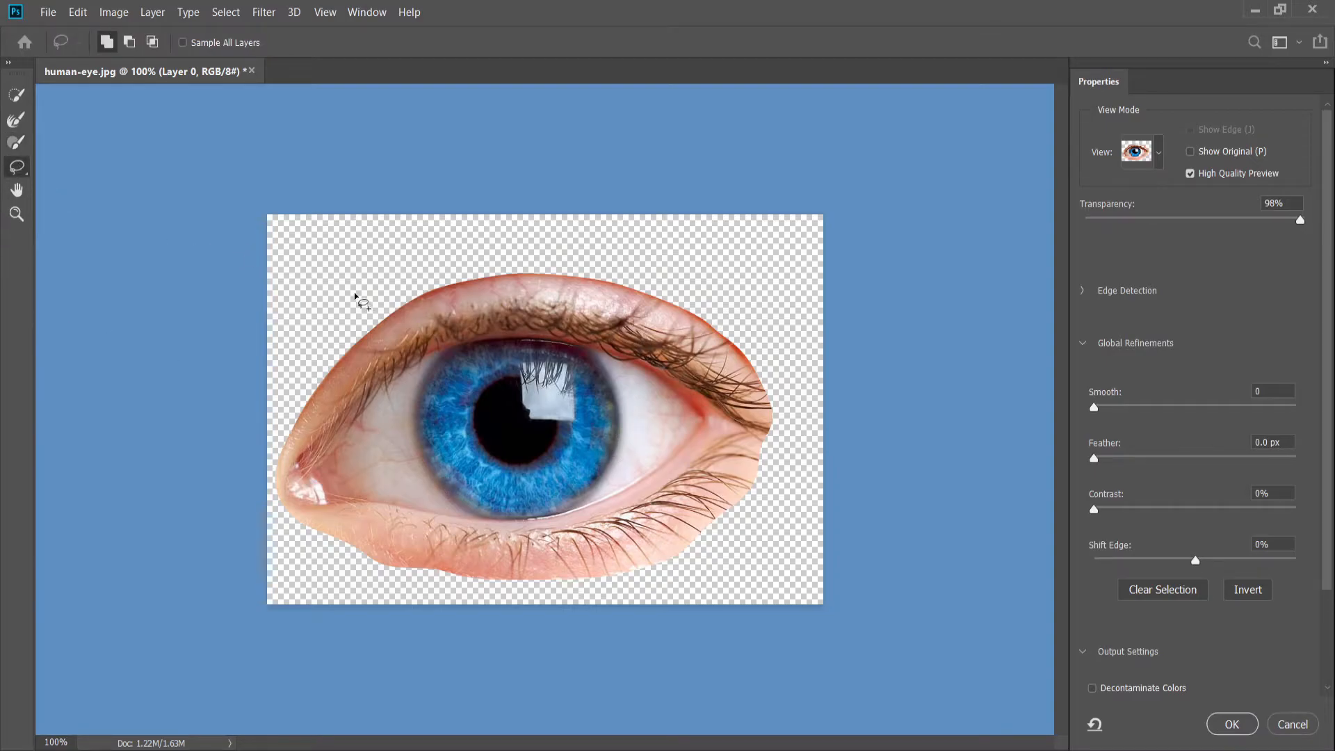
pyautogui.moveTo(405, 308)
pyautogui.mouseDown()
pyautogui.moveTo(344, 346)
pyautogui.moveTo(295, 417)
pyautogui.moveTo(430, 559)
pyautogui.moveTo(663, 532)
pyautogui.moveTo(772, 496)
pyautogui.moveTo(776, 376)
pyautogui.moveTo(387, 309)
pyautogui.mouseUp()
pyautogui.press('alt')
pyautogui.moveTo(451, 280)
pyautogui.mouseDown()
pyautogui.moveTo(313, 340)
pyautogui.moveTo(416, 551)
pyautogui.moveTo(640, 409)
pyautogui.moveTo(525, 255)
pyautogui.moveTo(445, 282)
pyautogui.mouseUp()
pyautogui.press('z')
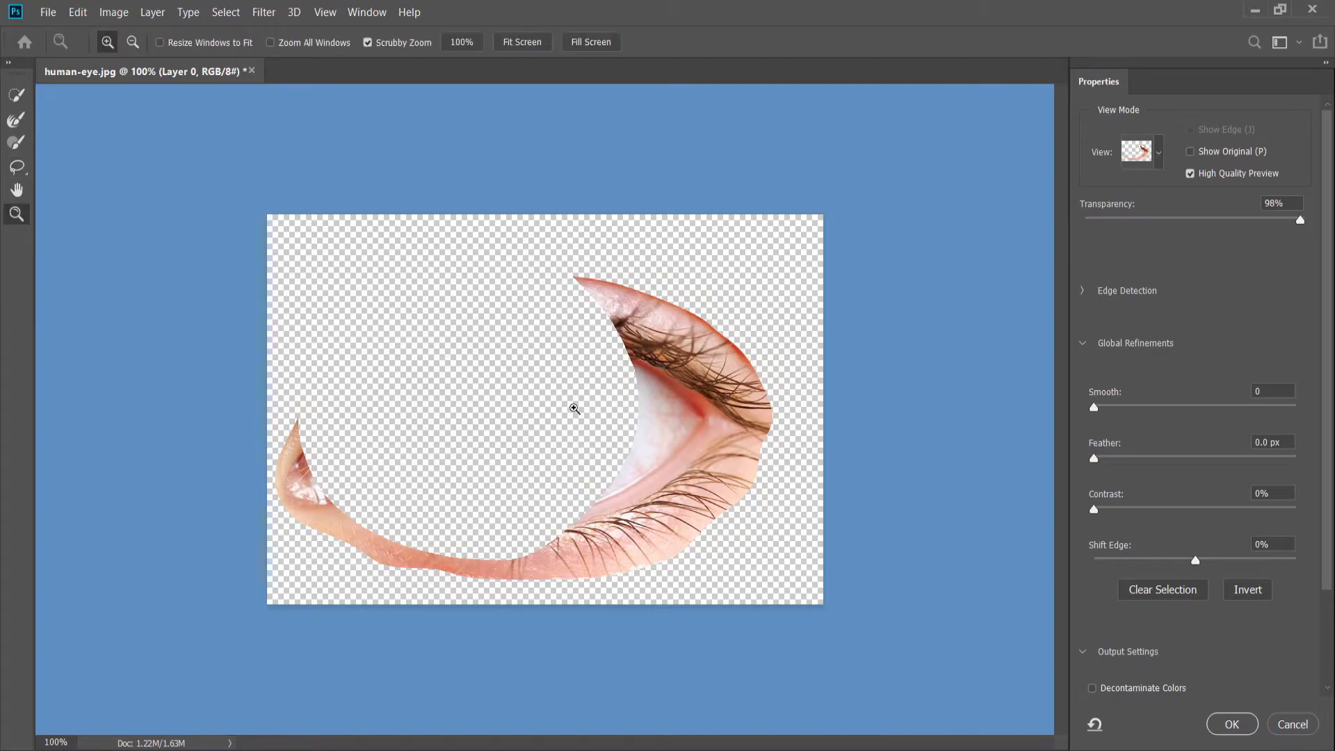
pyautogui.hotkey('ctrl', 'z')
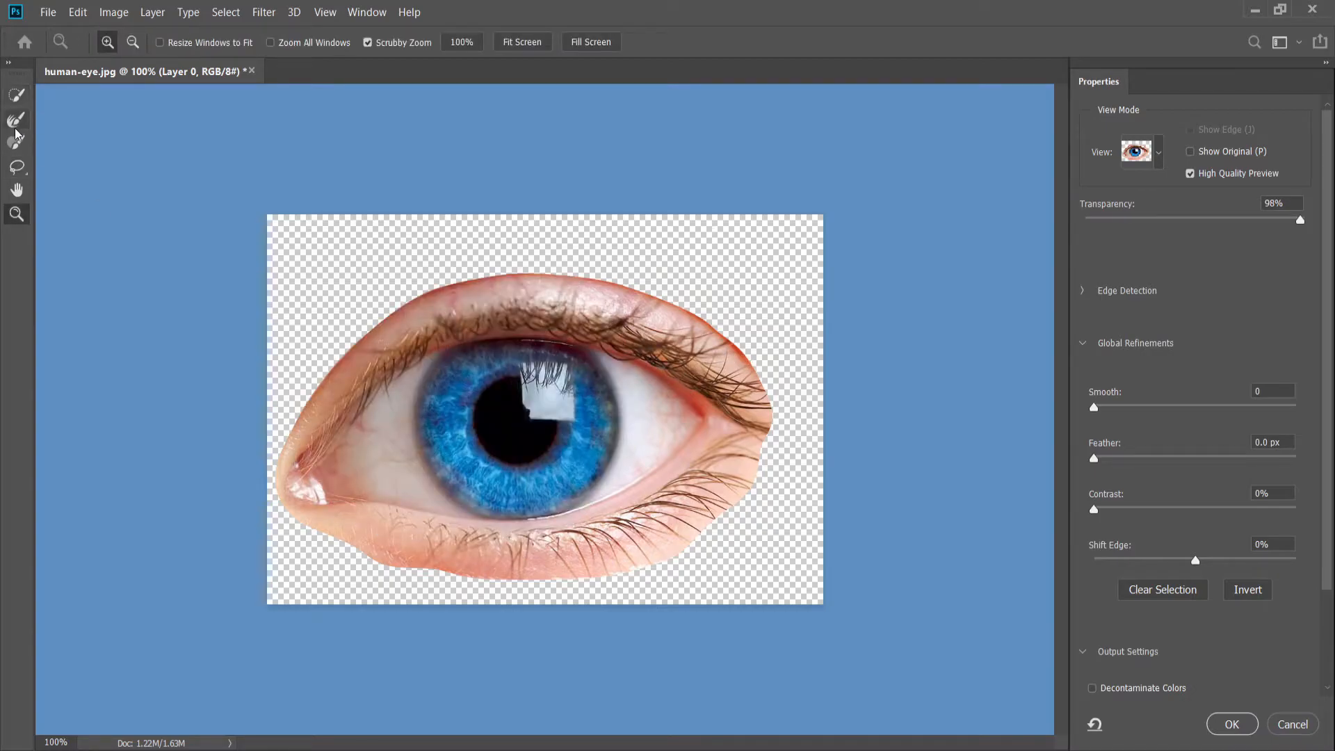
# Try subtracting the inner-corner side of the eye from the selection with a Polygonal Lasso outline
pyautogui.click(18, 169)
pyautogui.hotkey('shift', 'l')
pyautogui.press('alt')
pyautogui.click(410, 302)
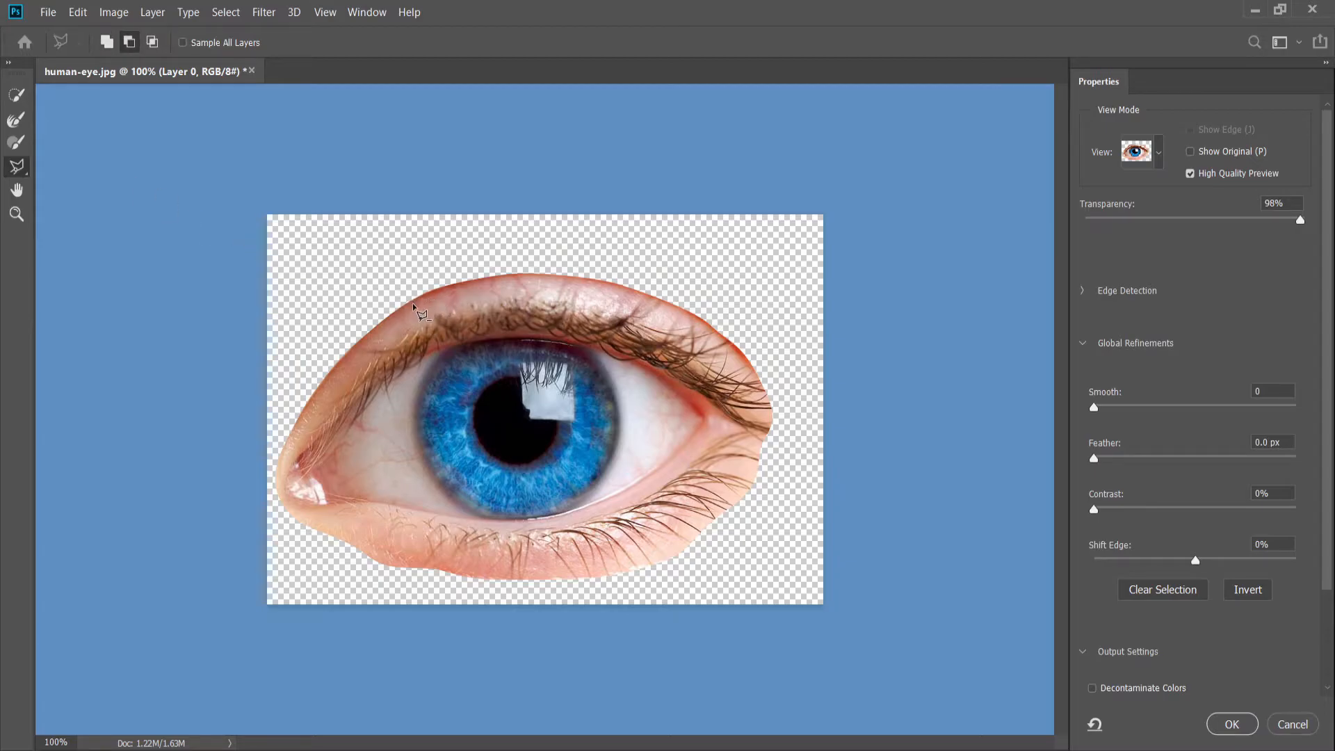
pyautogui.click(437, 566)
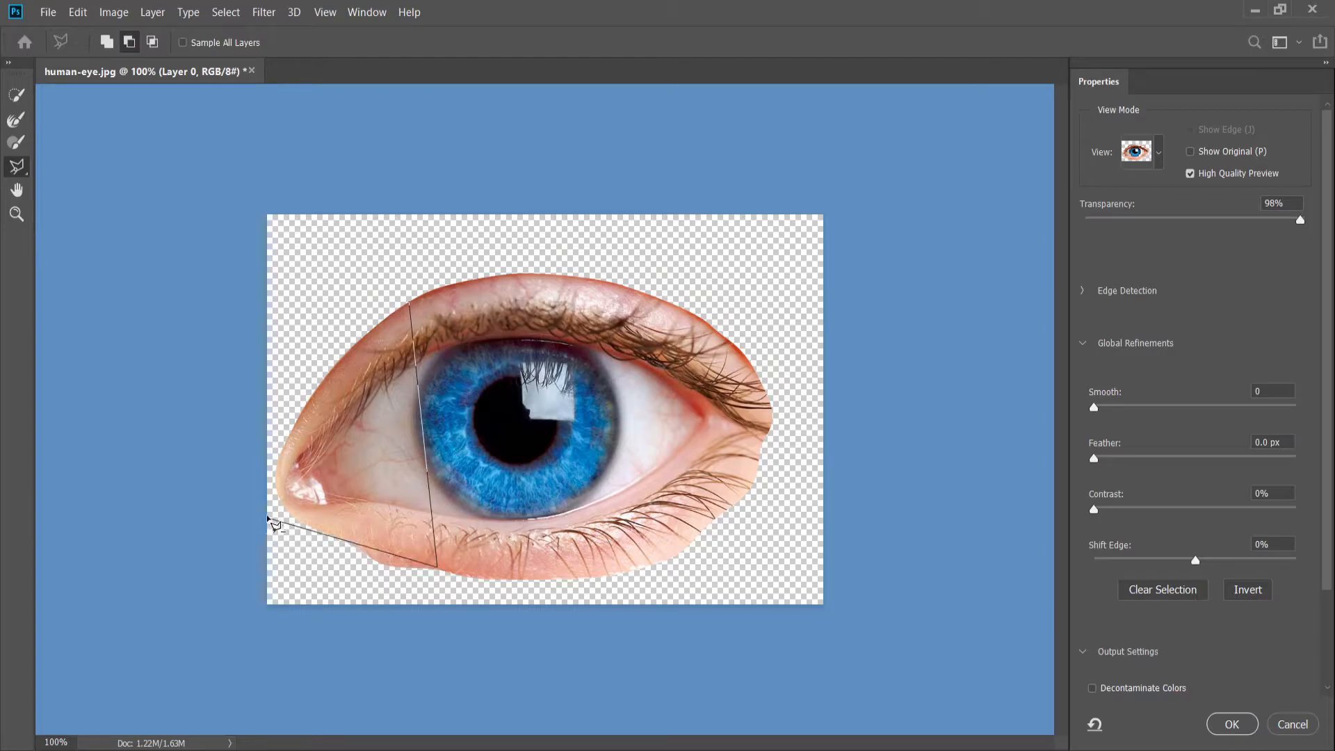
pyautogui.click(307, 566)
pyautogui.click(259, 518)
pyautogui.click(218, 415)
pyautogui.click(278, 303)
pyautogui.click(330, 258)
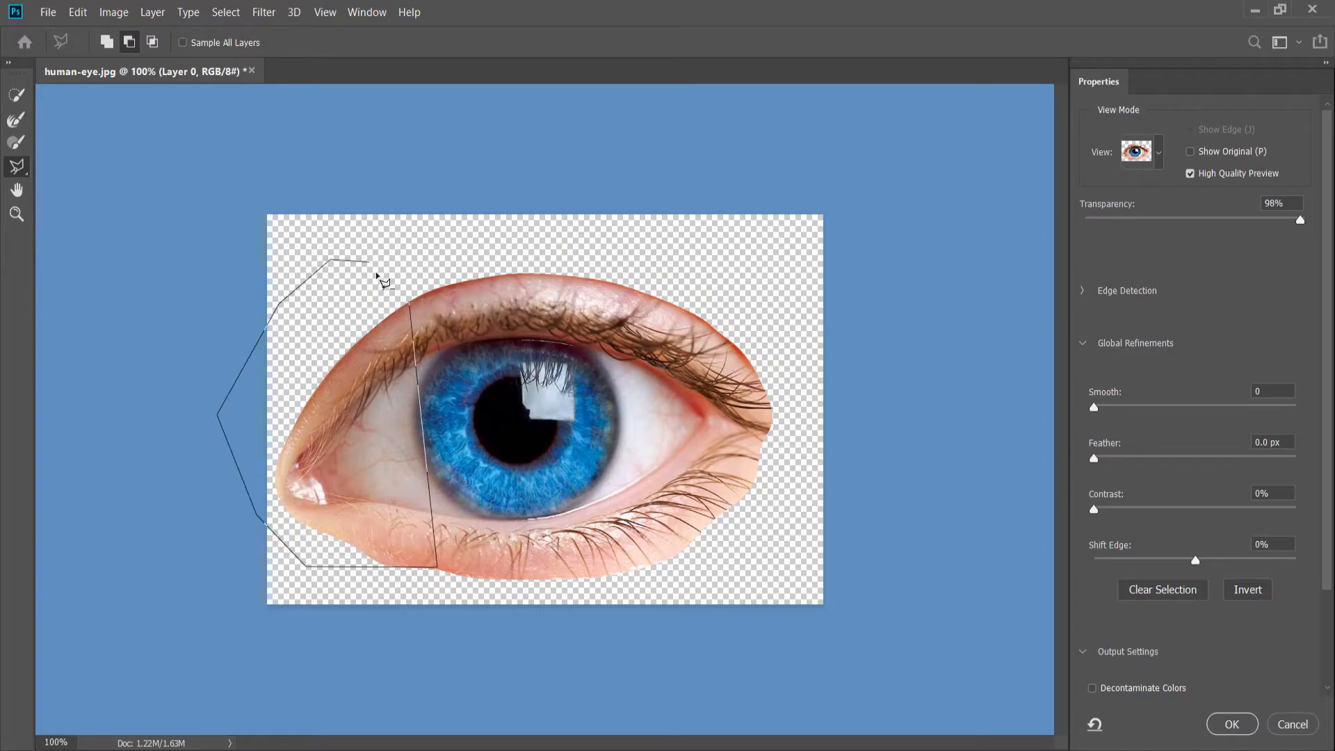
pyautogui.keyDown('alt'); pyautogui.click(411, 301); pyautogui.keyUp('alt')
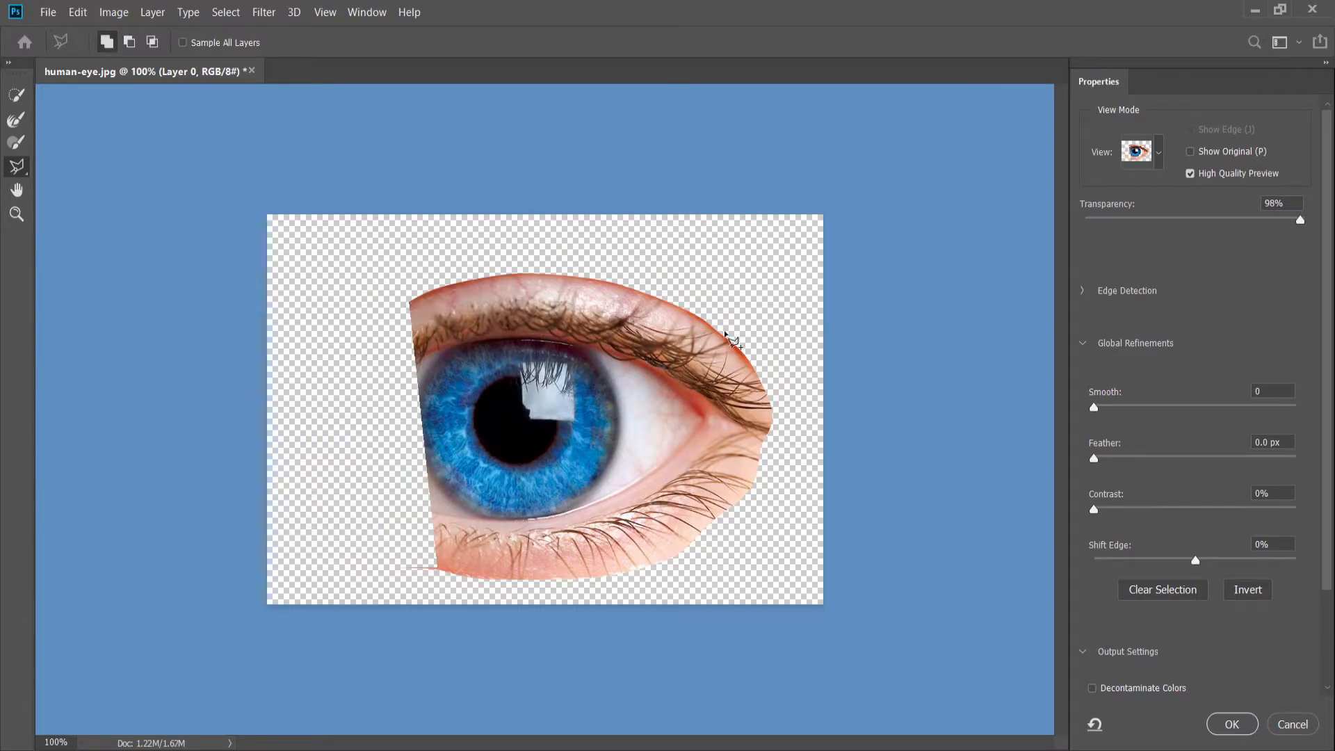
pyautogui.hotkey('ctrl', 'z')
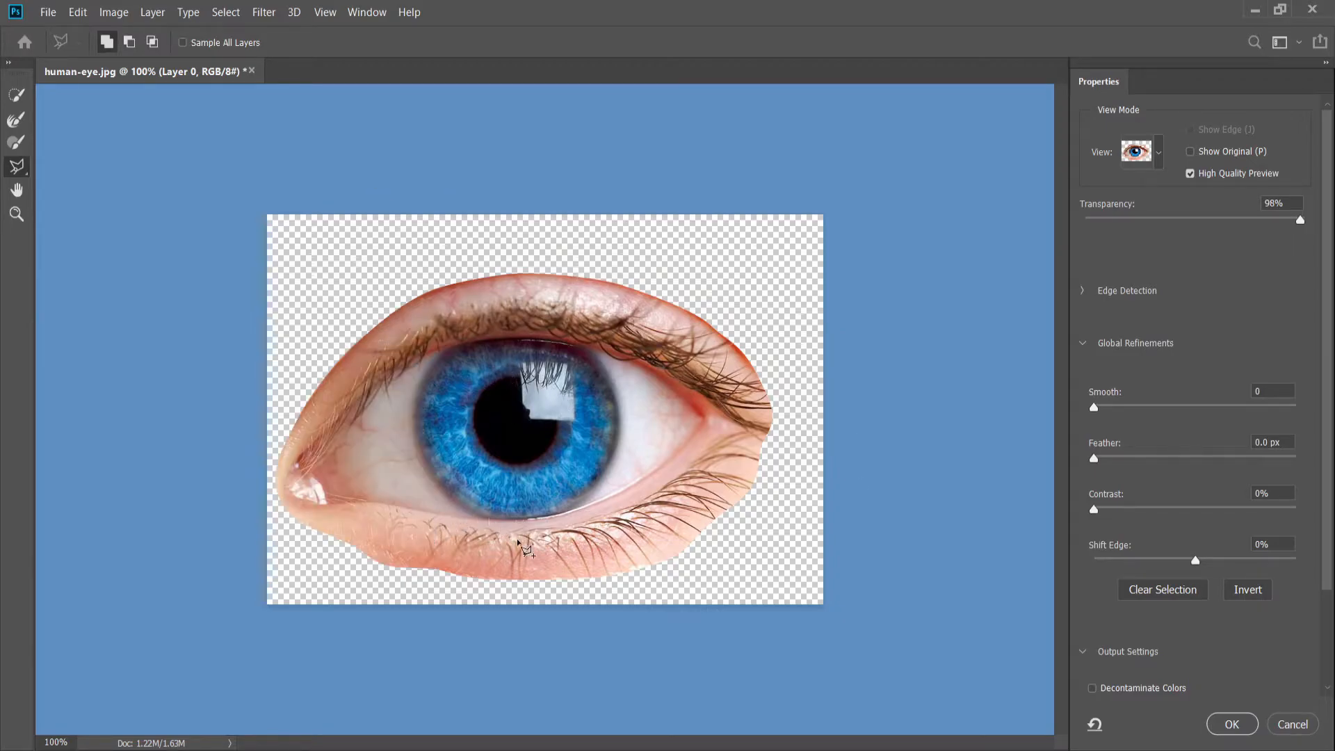
# Inspect the iris up close at 400% with the Hand tool and return the view to 100%
pyautogui.click(17, 191)
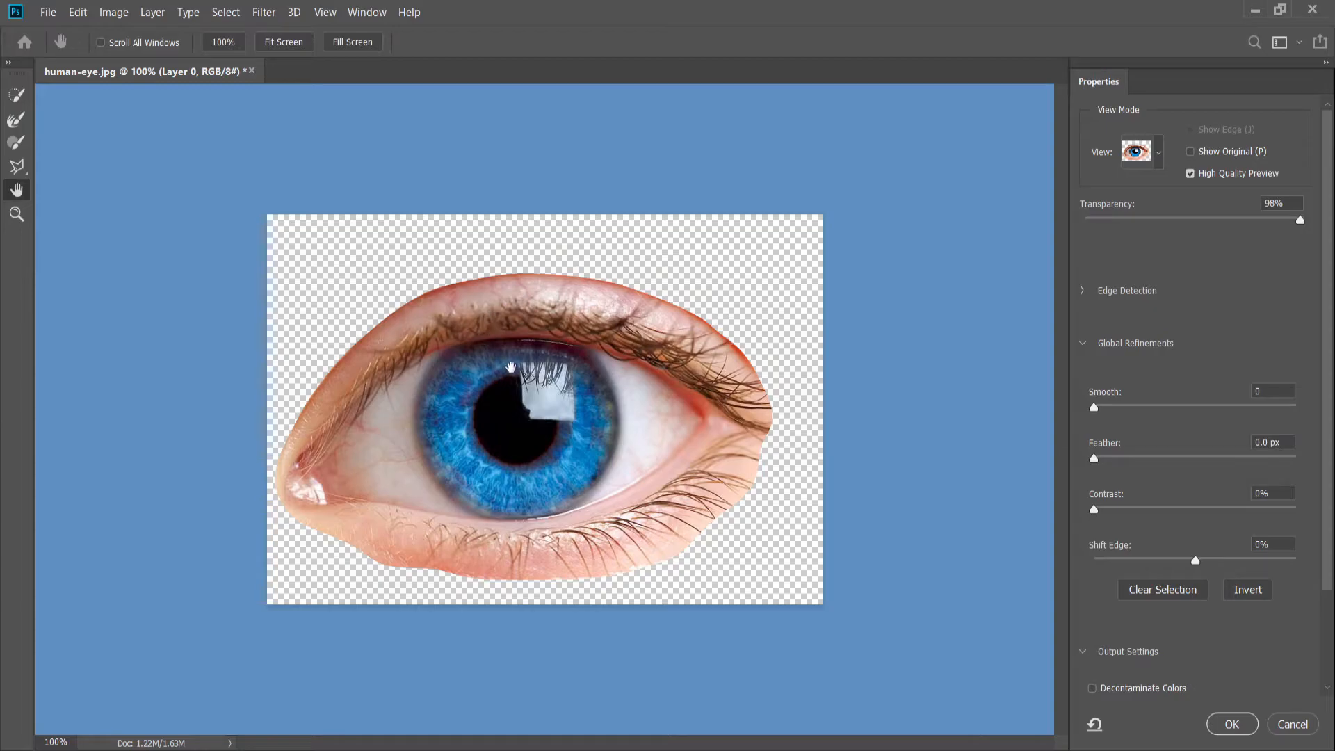
pyautogui.hotkey('ctrl', '+')
pyautogui.hotkey('ctrl', '+')
pyautogui.hotkey('ctrl', '+')
pyautogui.moveTo(896, 241); pyautogui.dragTo(701, 344)
pyautogui.scroll(3, 700, 344)
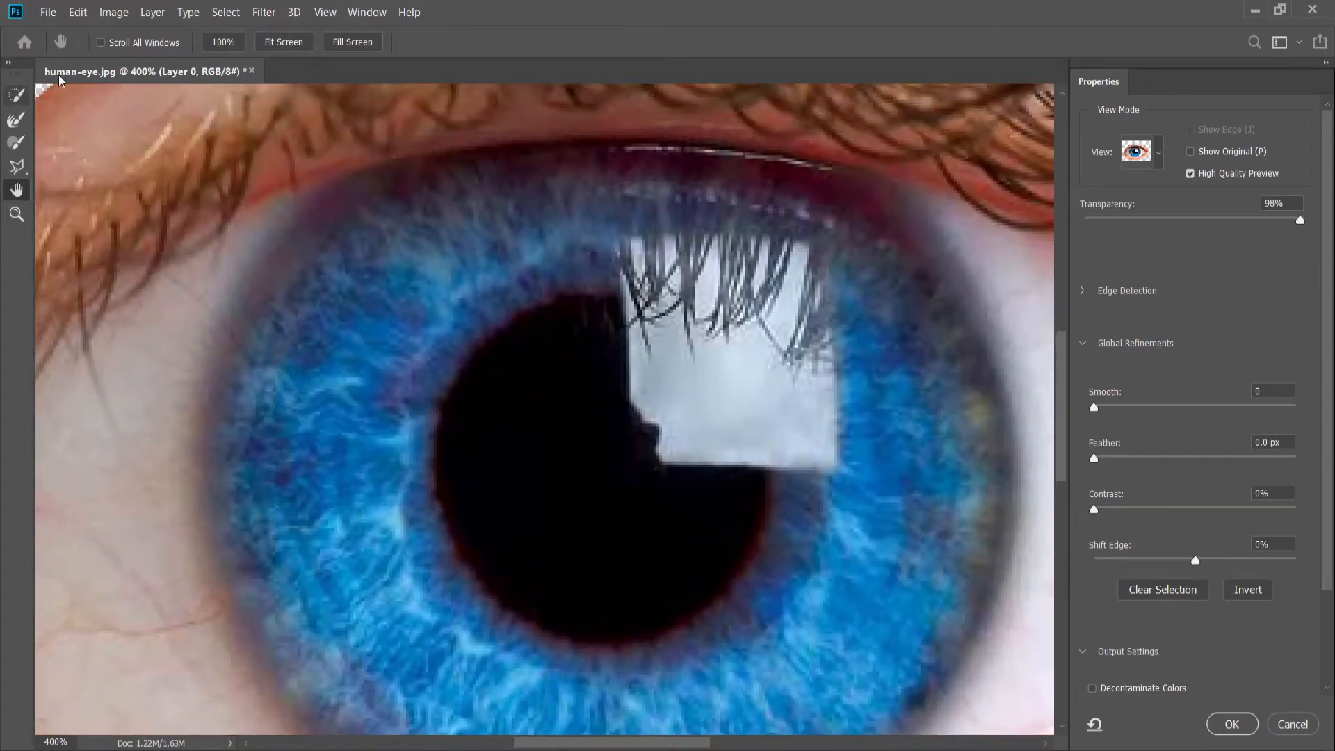
pyautogui.hotkey('ctrl', '-')
pyautogui.hotkey('ctrl', '-')
pyautogui.hotkey('ctrl', '-')
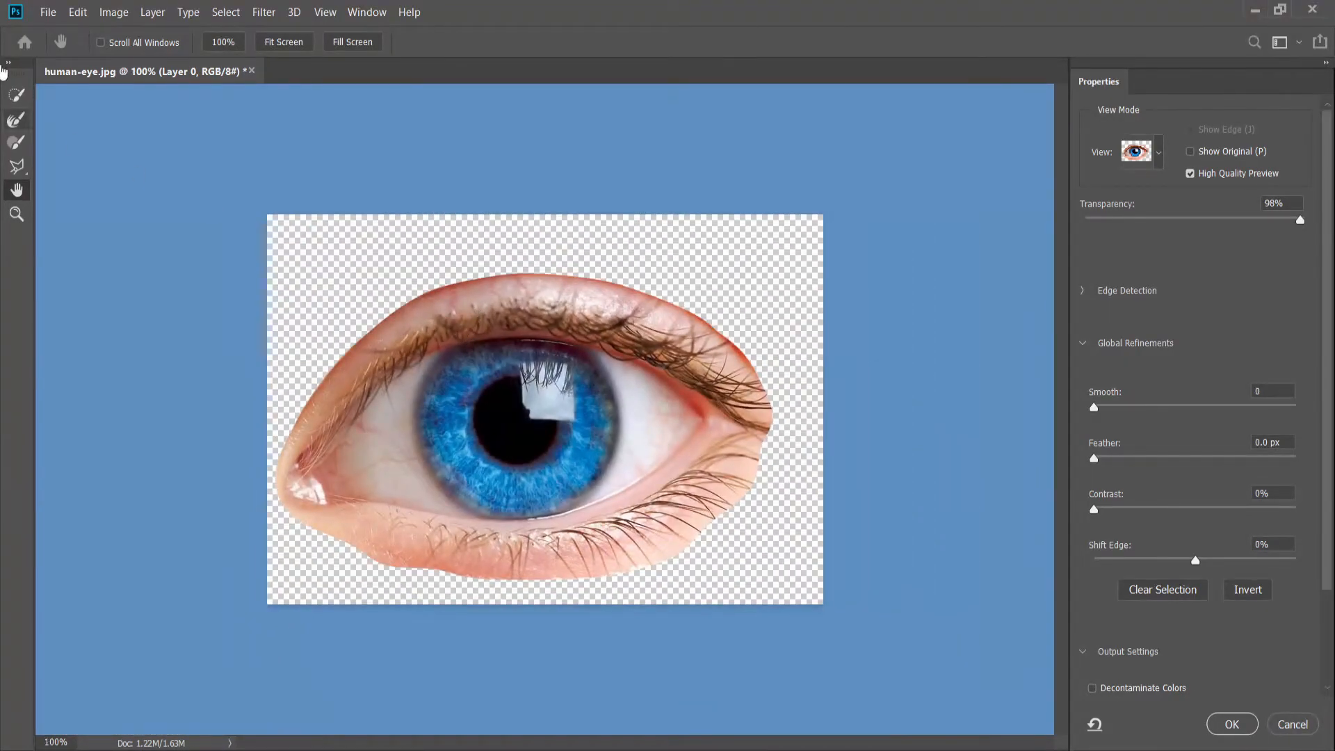
# Compare the eye cutout at 200% and 100% zoom with the Refine Edge Brush active
pyautogui.click(16, 96)
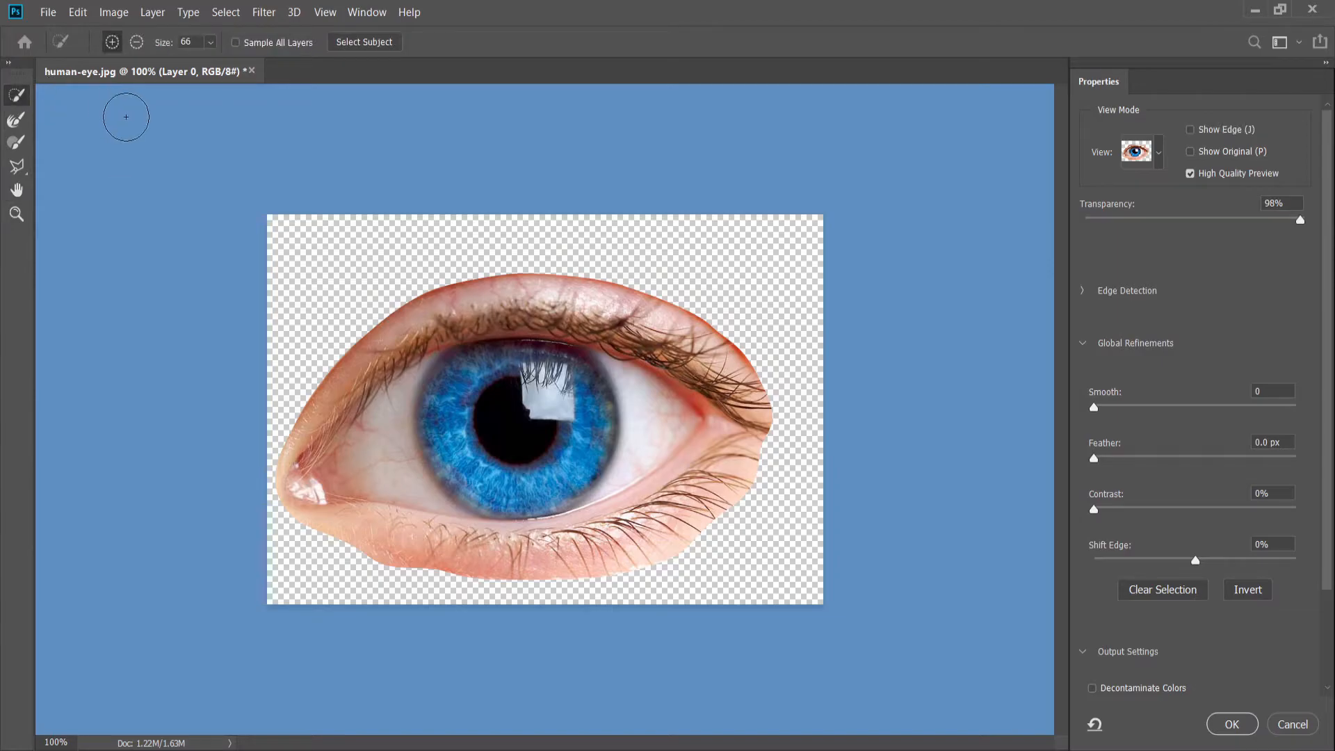
pyautogui.click(17, 119)
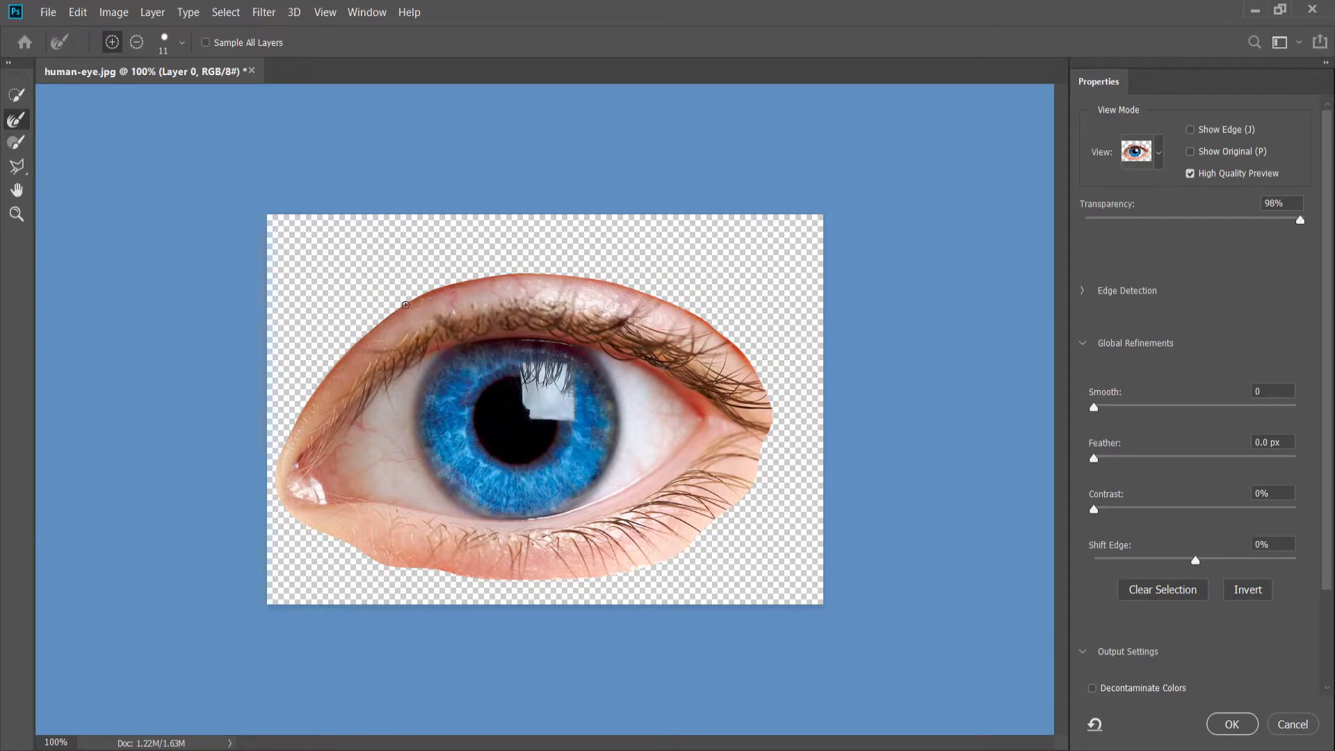
pyautogui.hotkey('ctrl', '+')
pyautogui.hotkey('ctrl', '-')
pyautogui.hotkey('ctrl', '+')
pyautogui.hotkey('ctrl', '-')
pyautogui.hotkey('ctrl', '+')
pyautogui.hotkey('ctrl', '-')
pyautogui.hotkey('ctrl', '+')
pyautogui.hotkey('ctrl', '-')
pyautogui.hotkey('ctrl', '+')
pyautogui.hotkey('ctrl', '-')
pyautogui.hotkey('ctrl', '+')
pyautogui.hotkey('ctrl', '-')
pyautogui.hotkey('ctrl', '+')
pyautogui.hotkey('ctrl', '-')
pyautogui.hotkey('ctrl', '+')
pyautogui.hotkey('ctrl', '-')
pyautogui.hotkey('ctrl', '+')
pyautogui.hotkey('ctrl', '-')
pyautogui.hotkey('ctrl', '+')
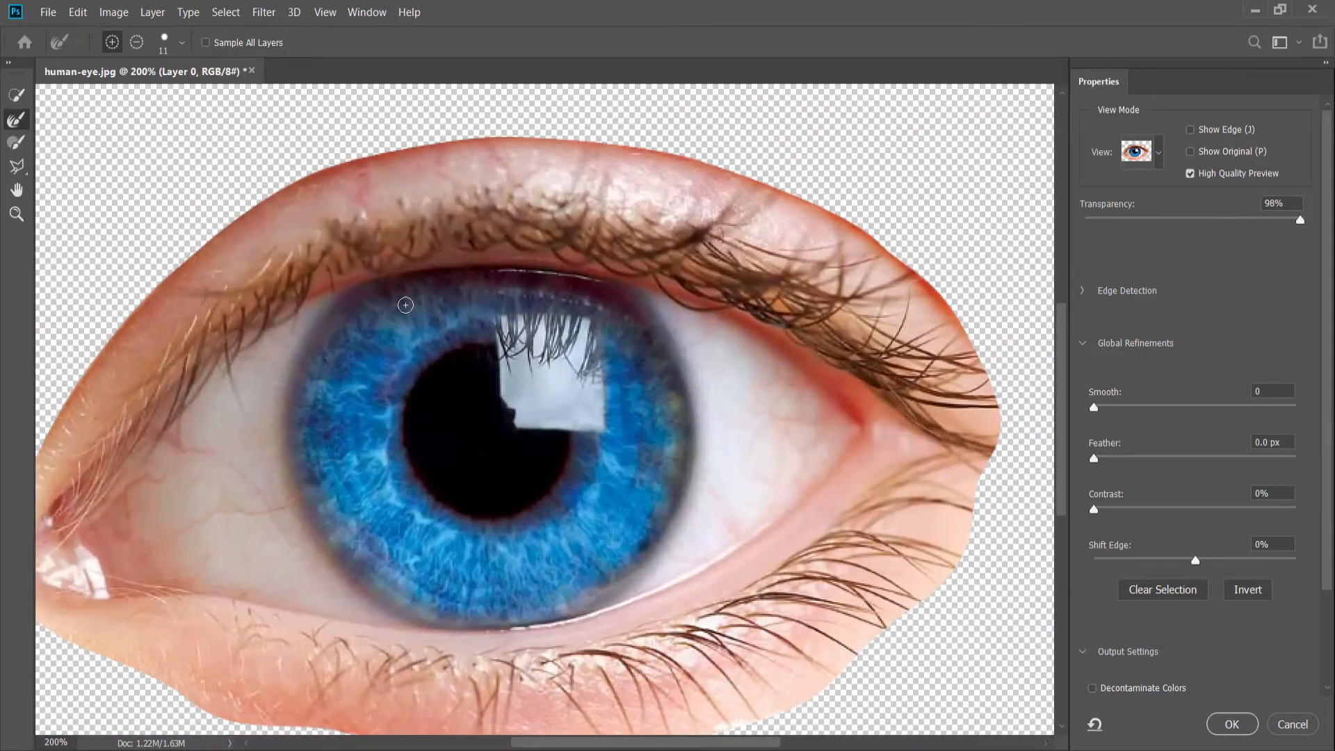
pyautogui.hotkey('ctrl', '-')
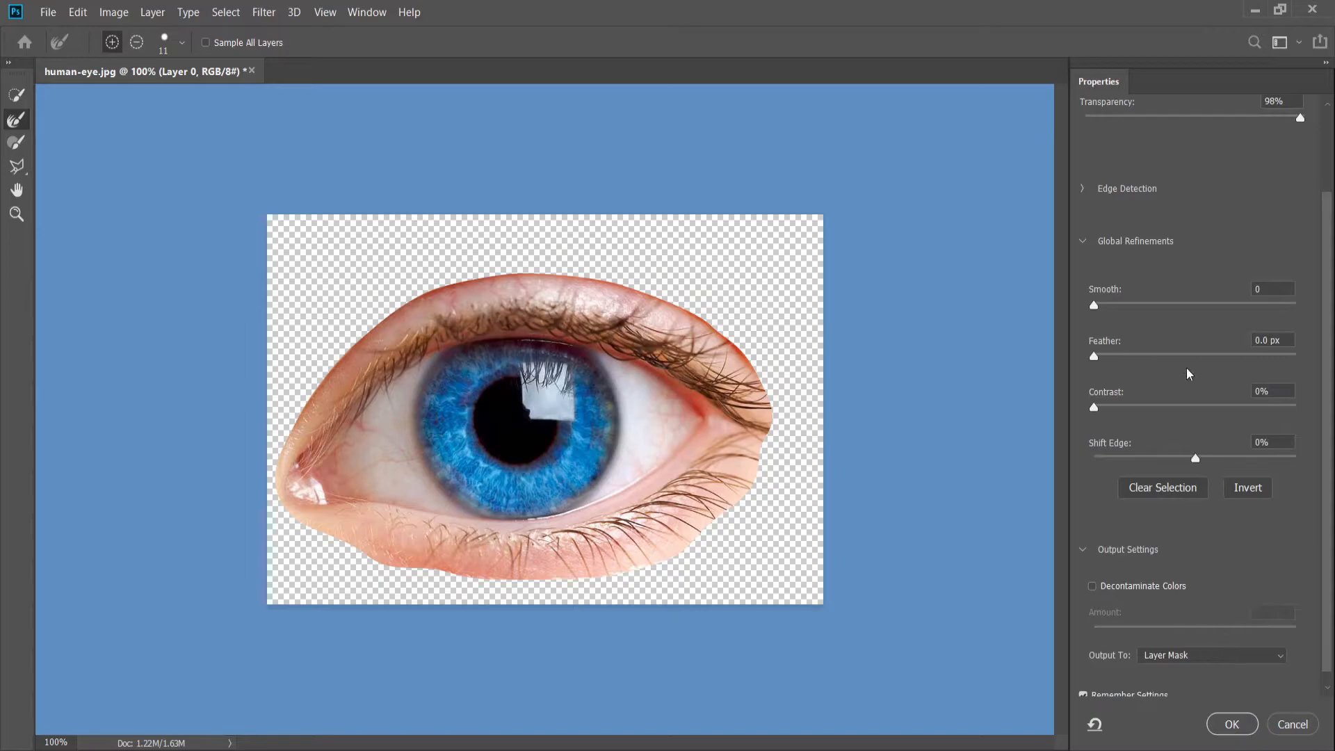
# Set the preview transparency to 0% and check the edge display by switching it on and off
pyautogui.scroll(3, 1108, 267)
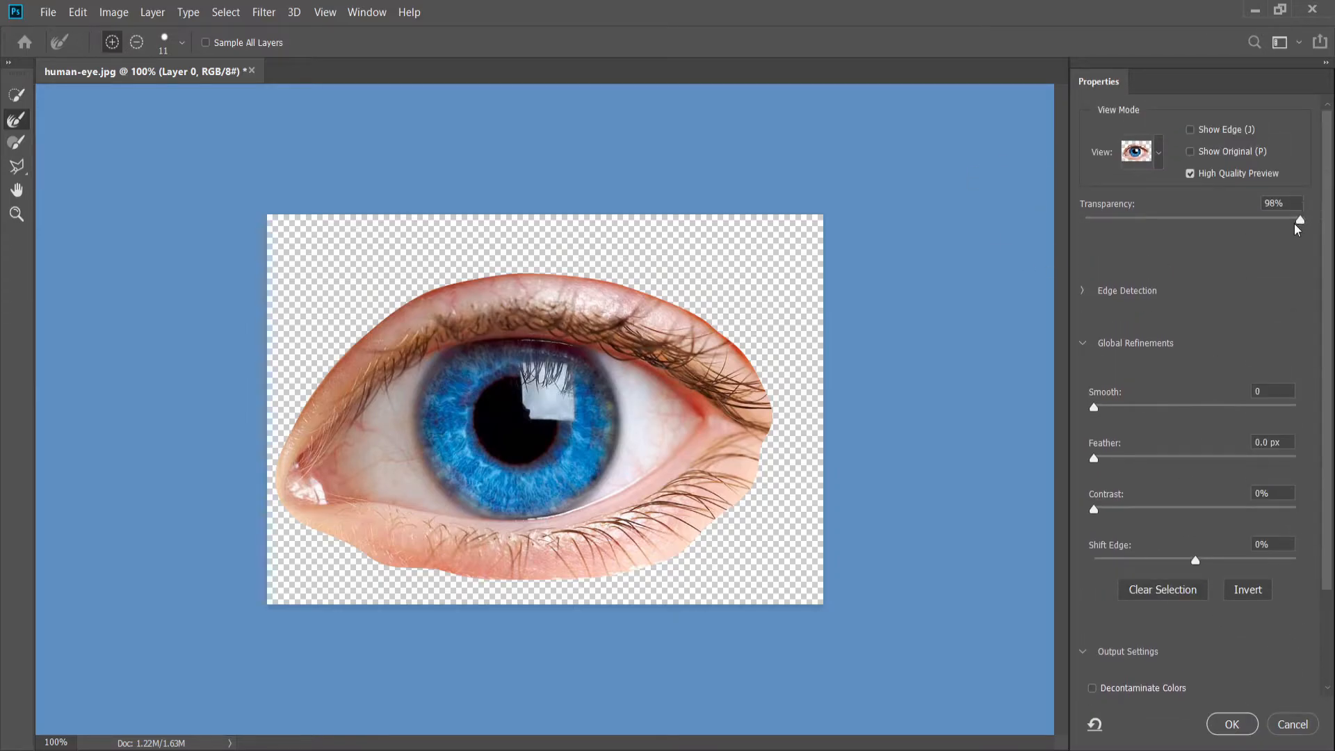
pyautogui.moveTo(1270, 221); pyautogui.dragTo(709, 249)
pyautogui.moveTo(1028, 265); pyautogui.dragTo(895, 248)
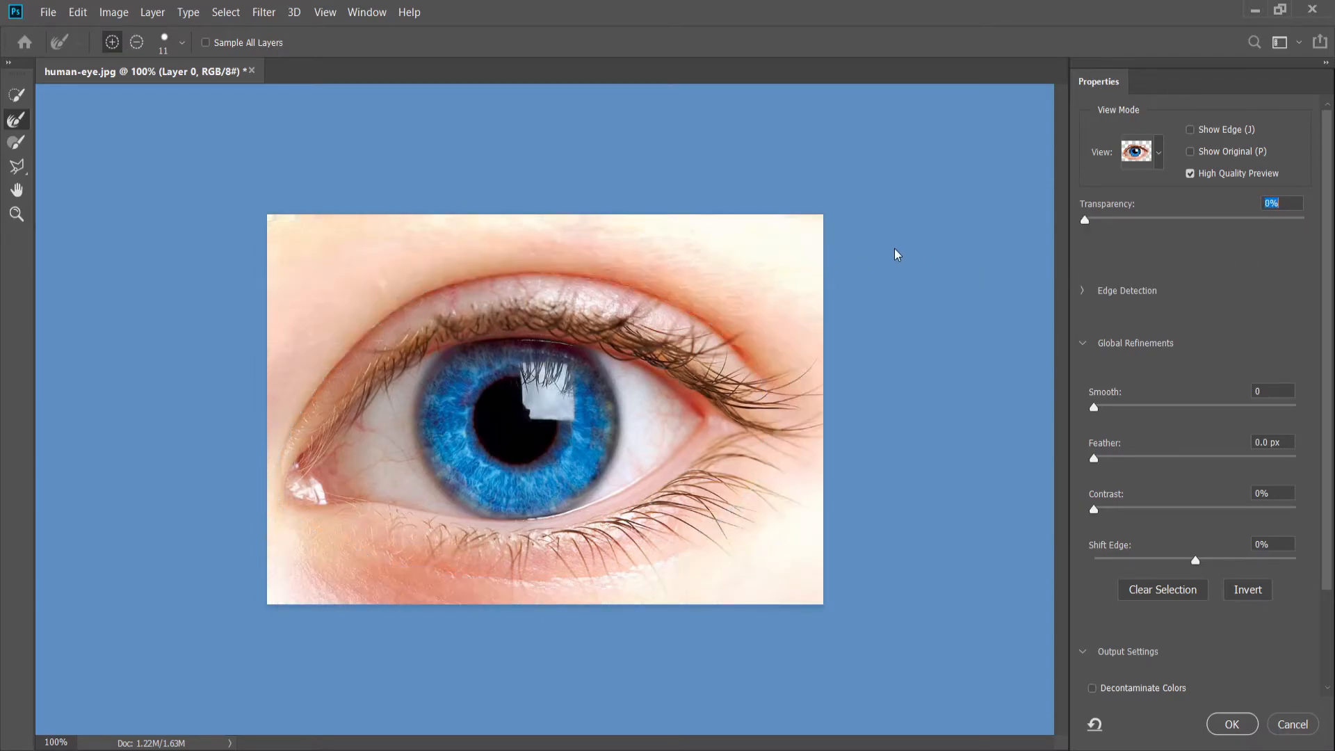
pyautogui.moveTo(1128, 239); pyautogui.dragTo(1016, 240)
pyautogui.click(1189, 131)
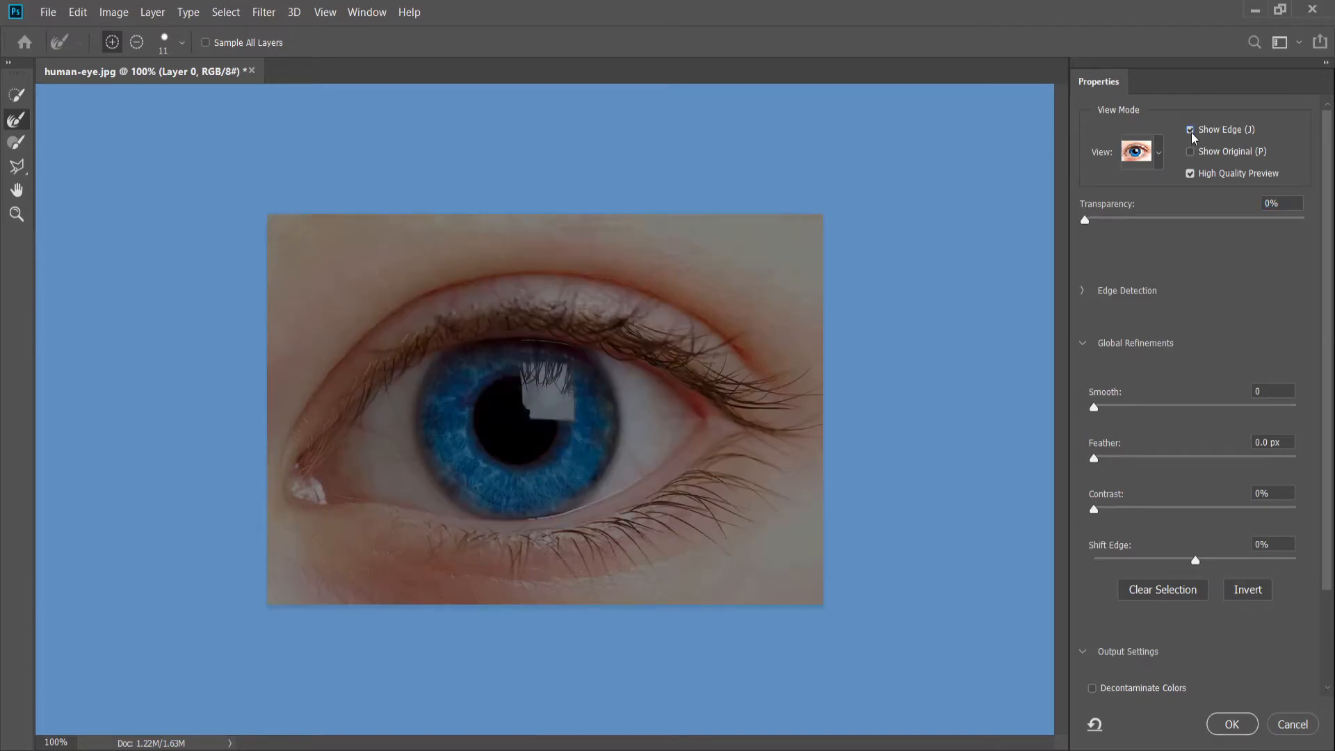
pyautogui.click(1191, 132)
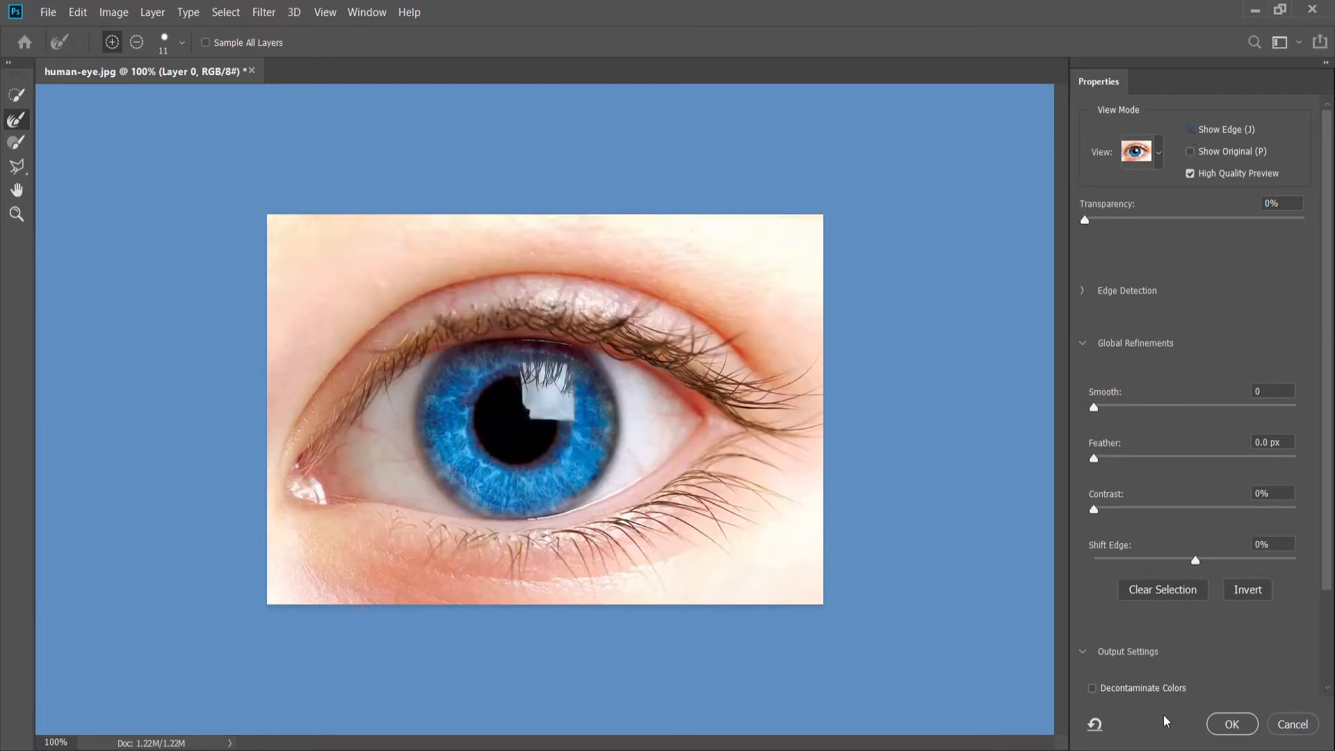
# Apply the Select and Mask refinement to the eye as a layer mask and clear any stray selection
pyautogui.click(1231, 727)
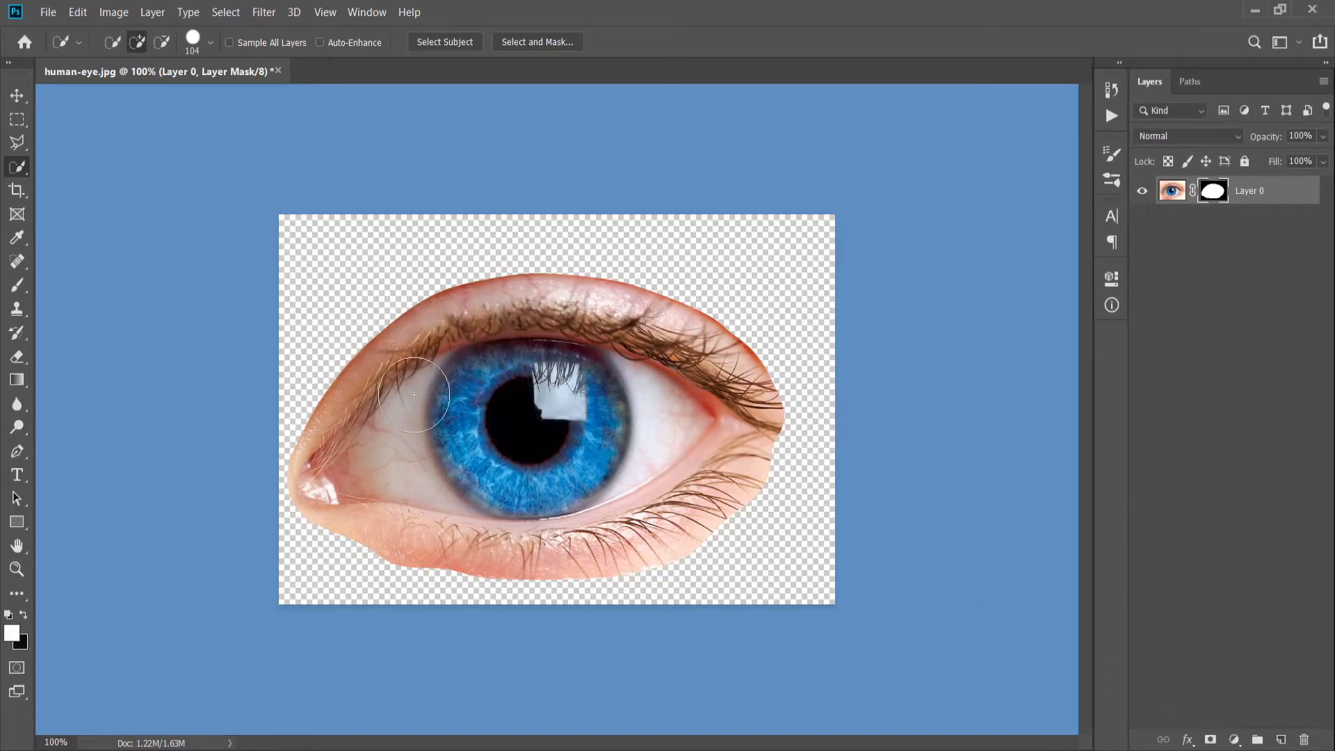
pyautogui.moveTo(523, 421)
pyautogui.mouseDown()
pyautogui.moveTo(511, 379)
pyautogui.moveTo(488, 434)
pyautogui.moveTo(520, 402)
pyautogui.moveTo(475, 388)
pyautogui.moveTo(487, 453)
pyautogui.mouseUp()
pyautogui.hotkey('ctrl', 'd')
# Trace a closed circular path around the iris with the Curvature Pen and convert it to a selection
pyautogui.click(15, 472)
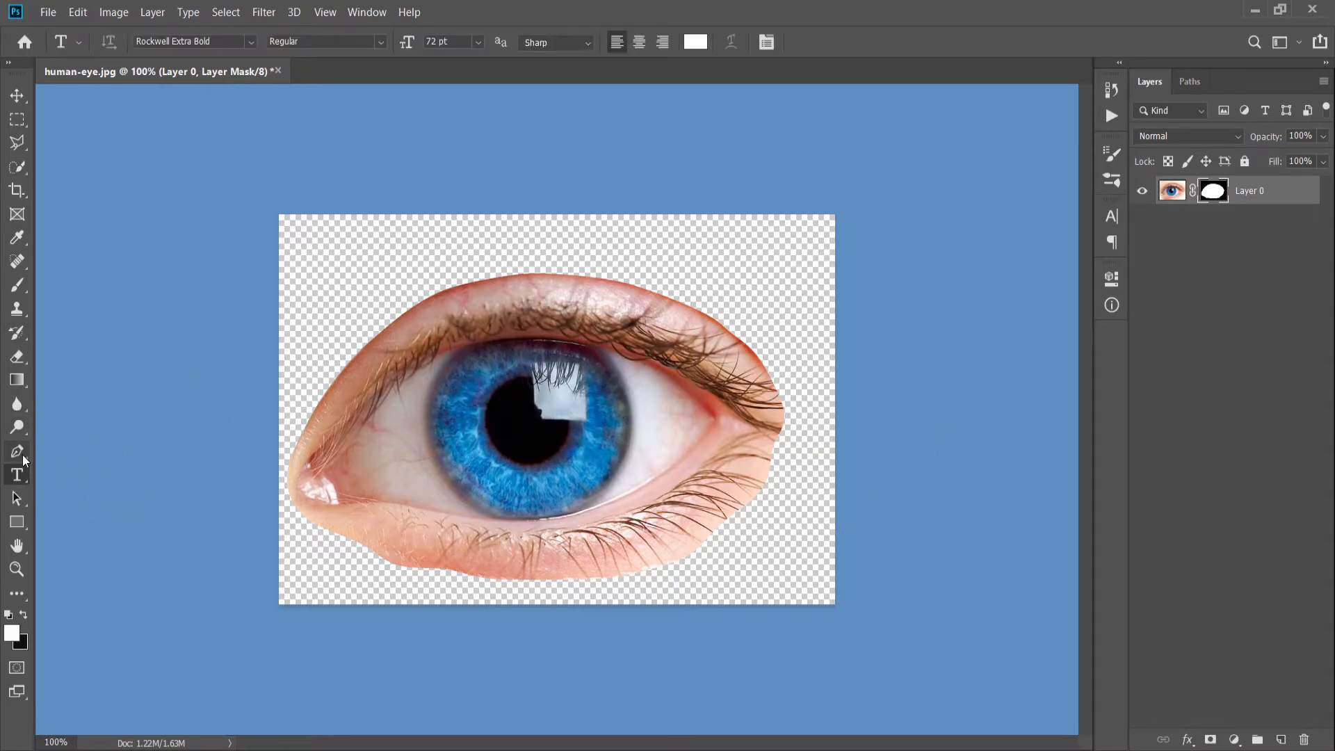
pyautogui.click(17, 452)
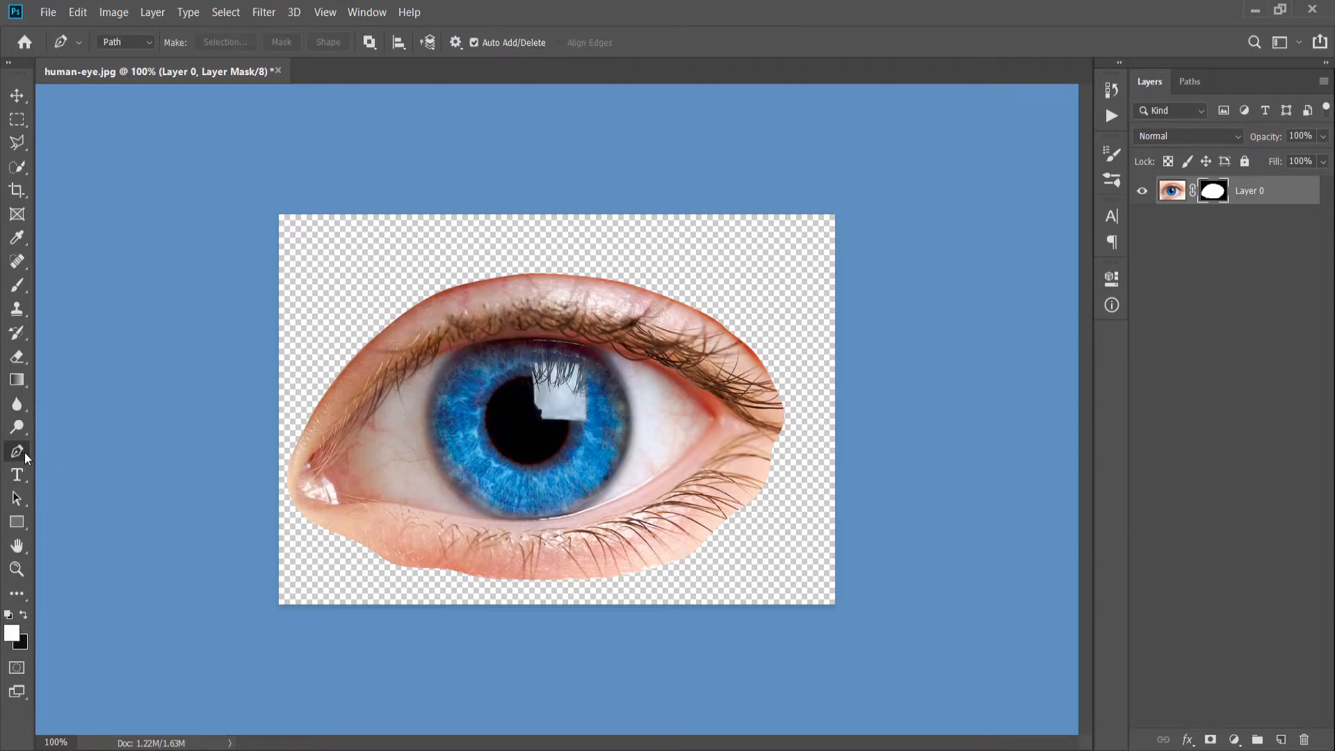
pyautogui.hotkey('shift', 'p')
pyautogui.click(608, 356)
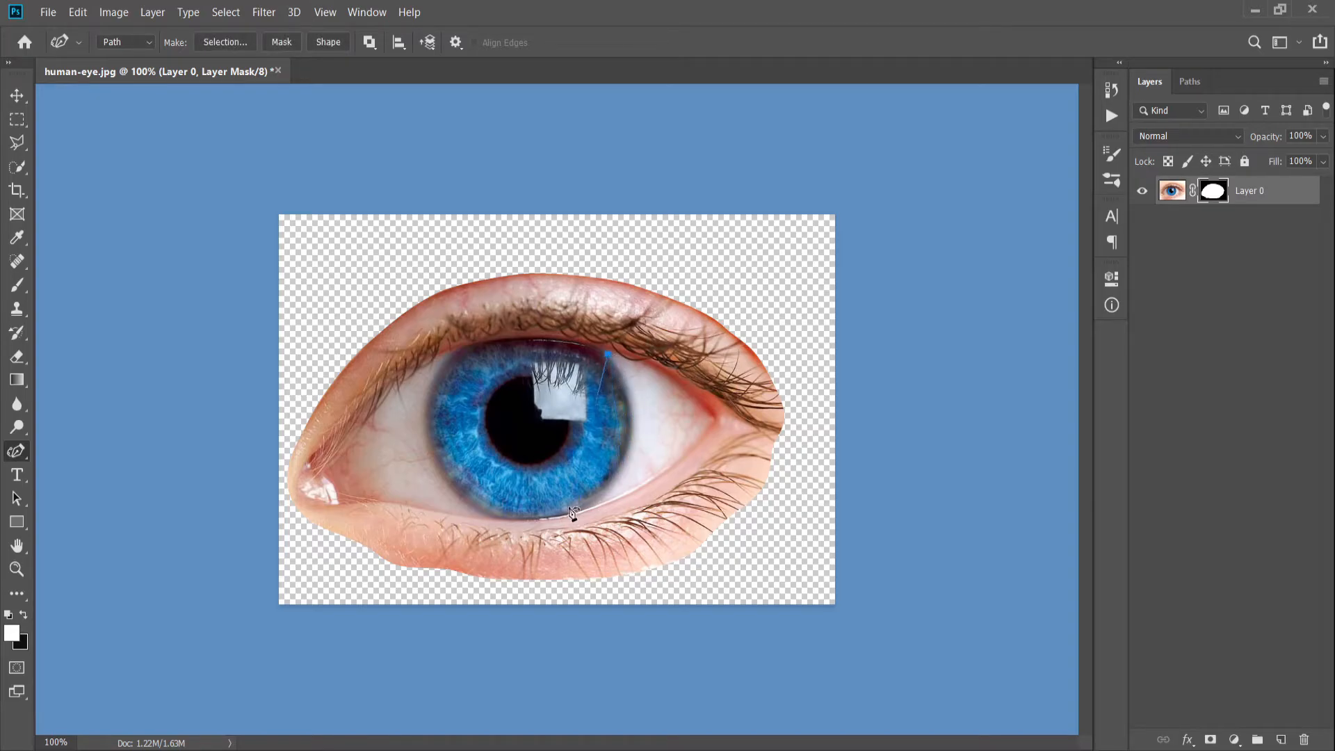
pyautogui.click(592, 501)
pyautogui.click(452, 480)
pyautogui.moveTo(609, 357); pyautogui.dragTo(607, 359)
pyautogui.click(610, 359)
pyautogui.press('i')
pyautogui.press('p')
pyautogui.hotkey('ctrl', 'Return')
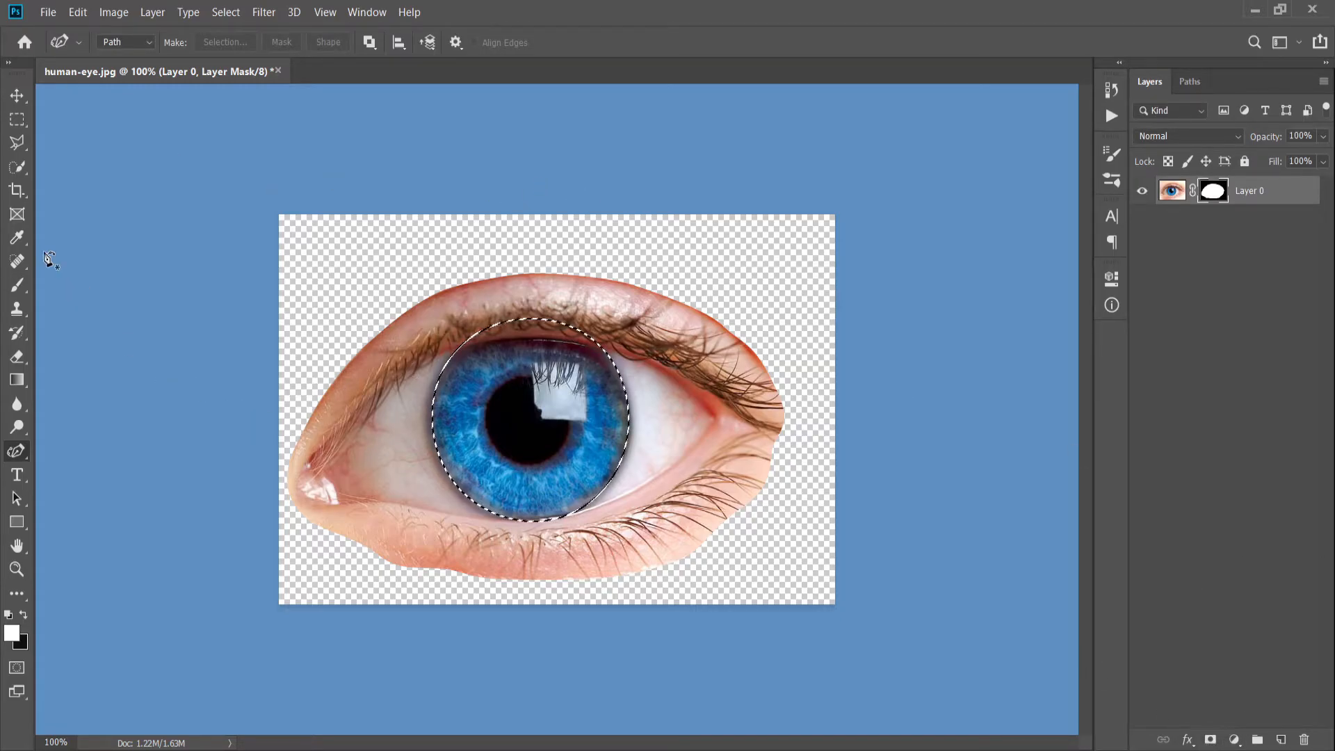
pyautogui.press('w')
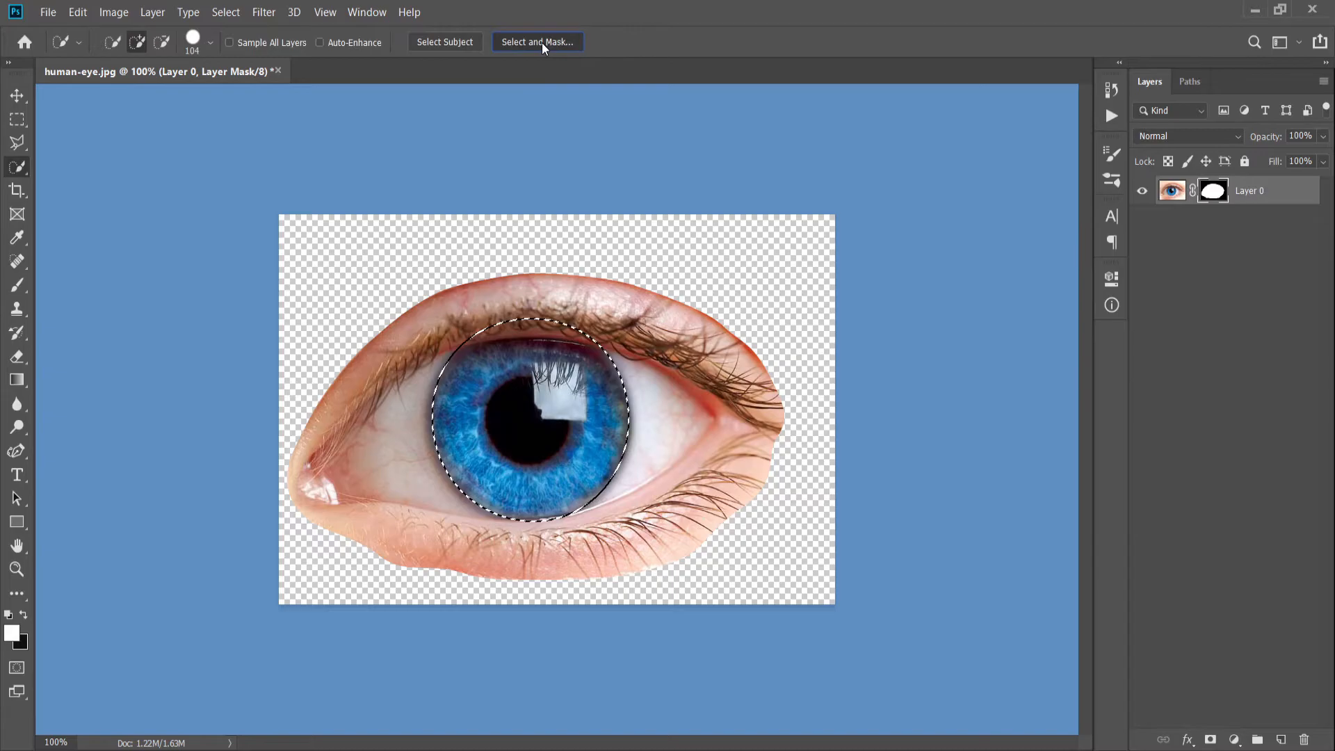
pyautogui.click(543, 43)
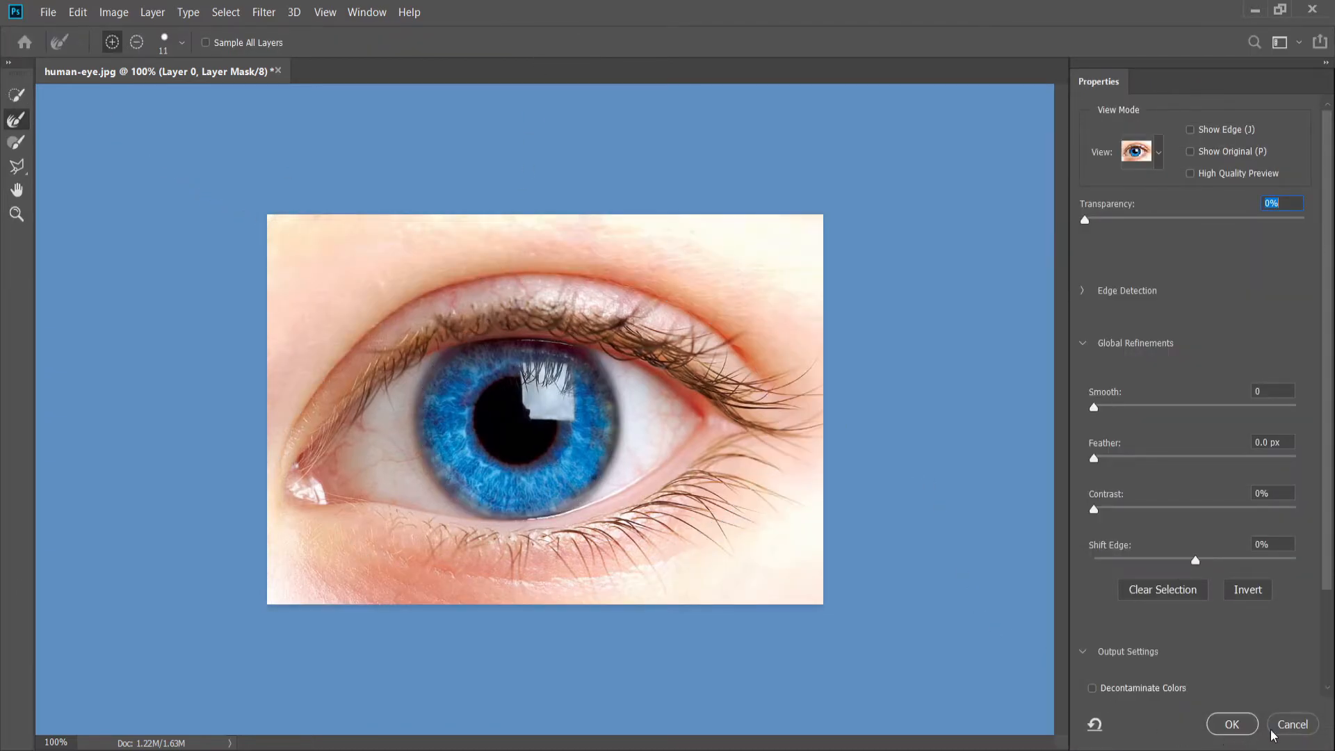
pyautogui.click(1191, 174)
pyautogui.click(1293, 724)
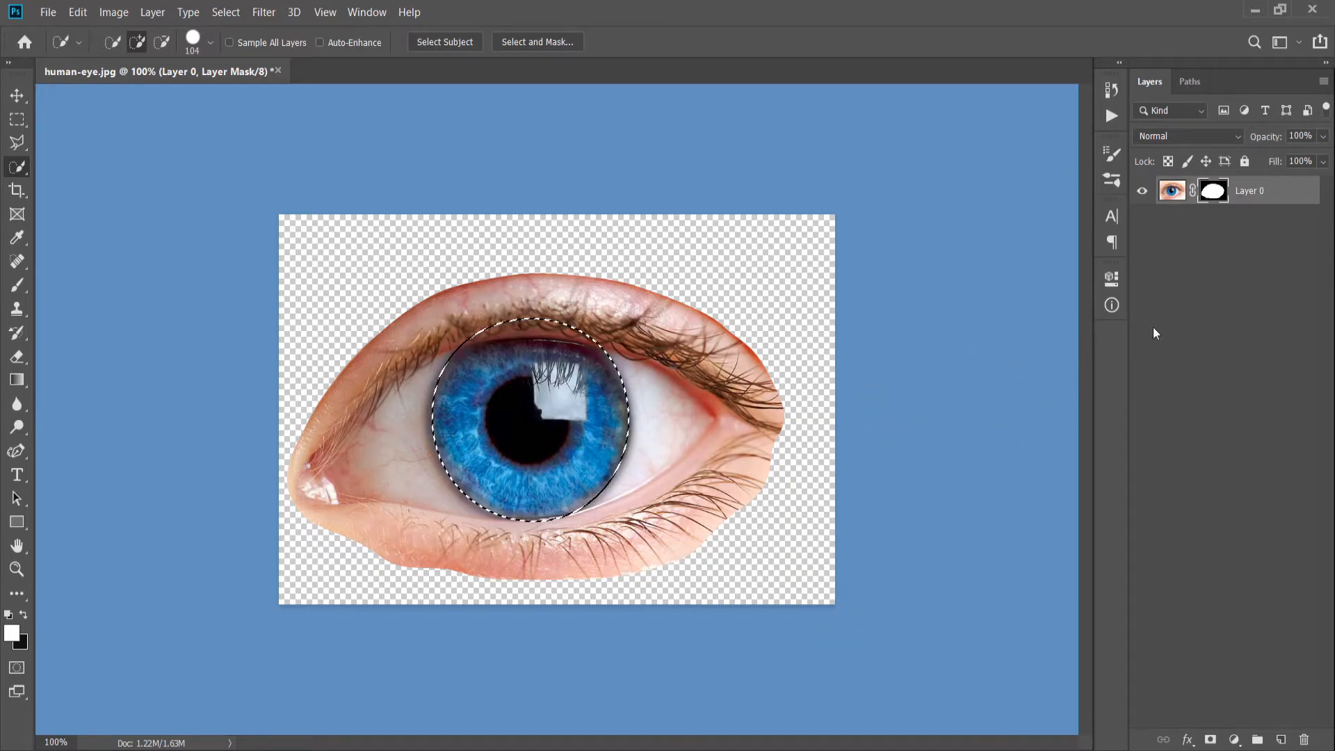
# Copy the selected iris from the eye layer's image to a new layer and hide the original eye layer
pyautogui.click(1171, 192)
pyautogui.hotkey('ctrl', 'j')
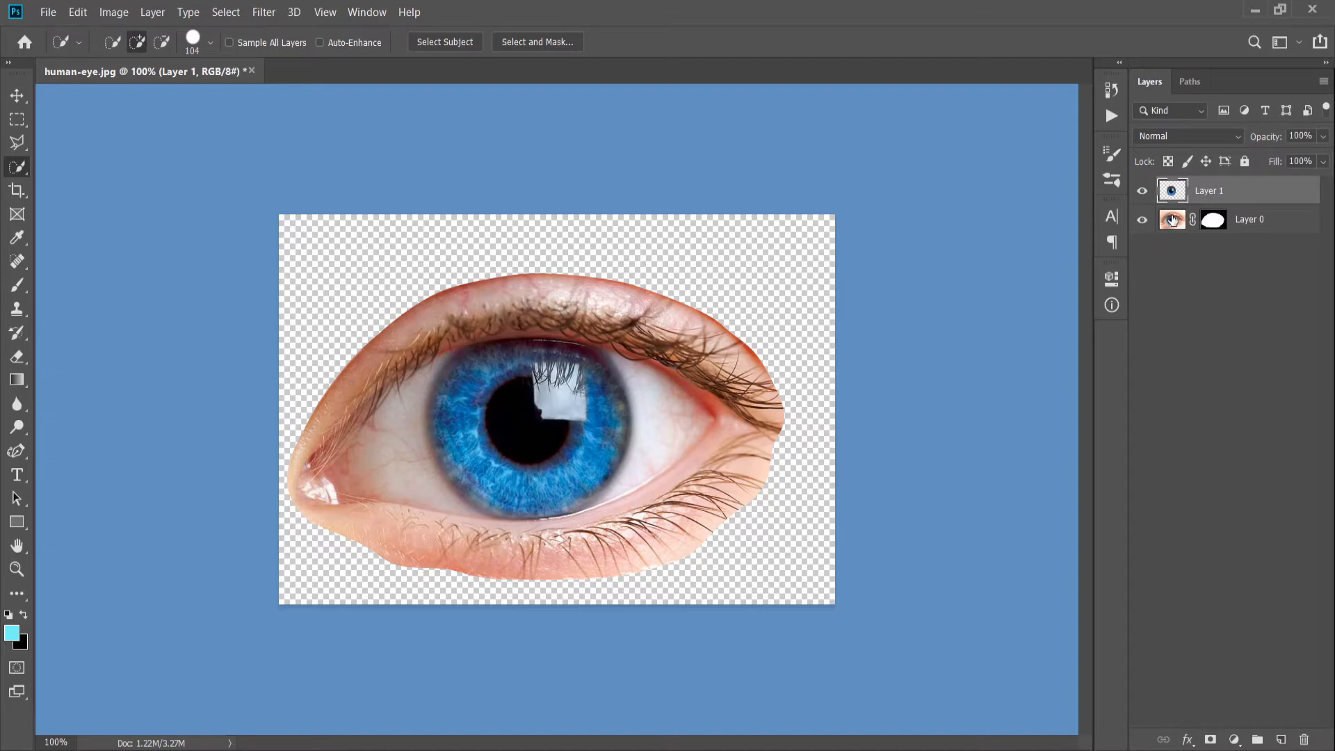
pyautogui.click(1143, 220)
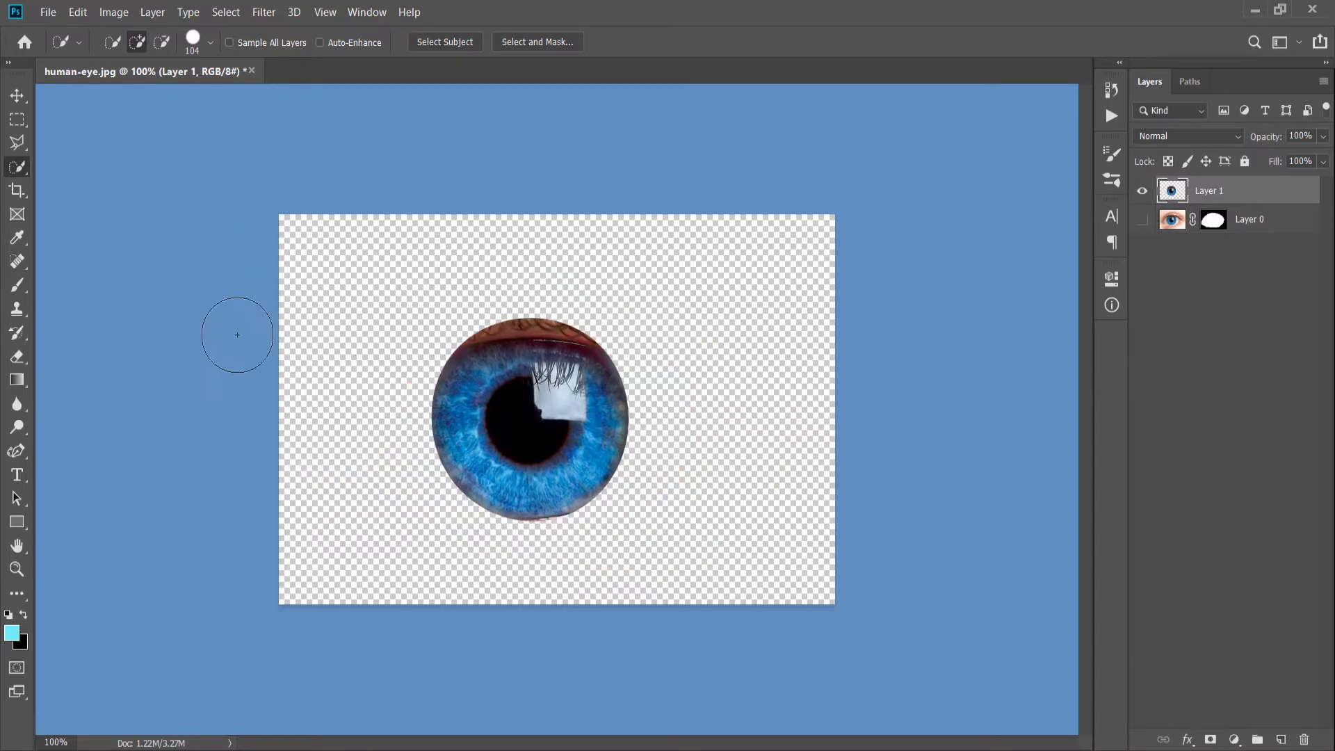
# Compare the iris copy with and without the masked eye layer by repeatedly switching that layer's visibility
pyautogui.click(1141, 221)
pyautogui.click(1141, 221)
pyautogui.click(1141, 221)
pyautogui.click(1142, 221)
pyautogui.click(1141, 222)
pyautogui.click(1142, 223)
pyautogui.click(1142, 222)
pyautogui.click(1142, 223)
pyautogui.click(1141, 222)
pyautogui.click(1141, 223)
pyautogui.click(1141, 223)
pyautogui.click(1141, 223)
pyautogui.click(1142, 223)
pyautogui.click(1141, 223)
pyautogui.click(1142, 222)
pyautogui.click(1141, 223)
# Try duplicating the hidden masked eye layer eight times and delete all the copies
pyautogui.click(1257, 221)
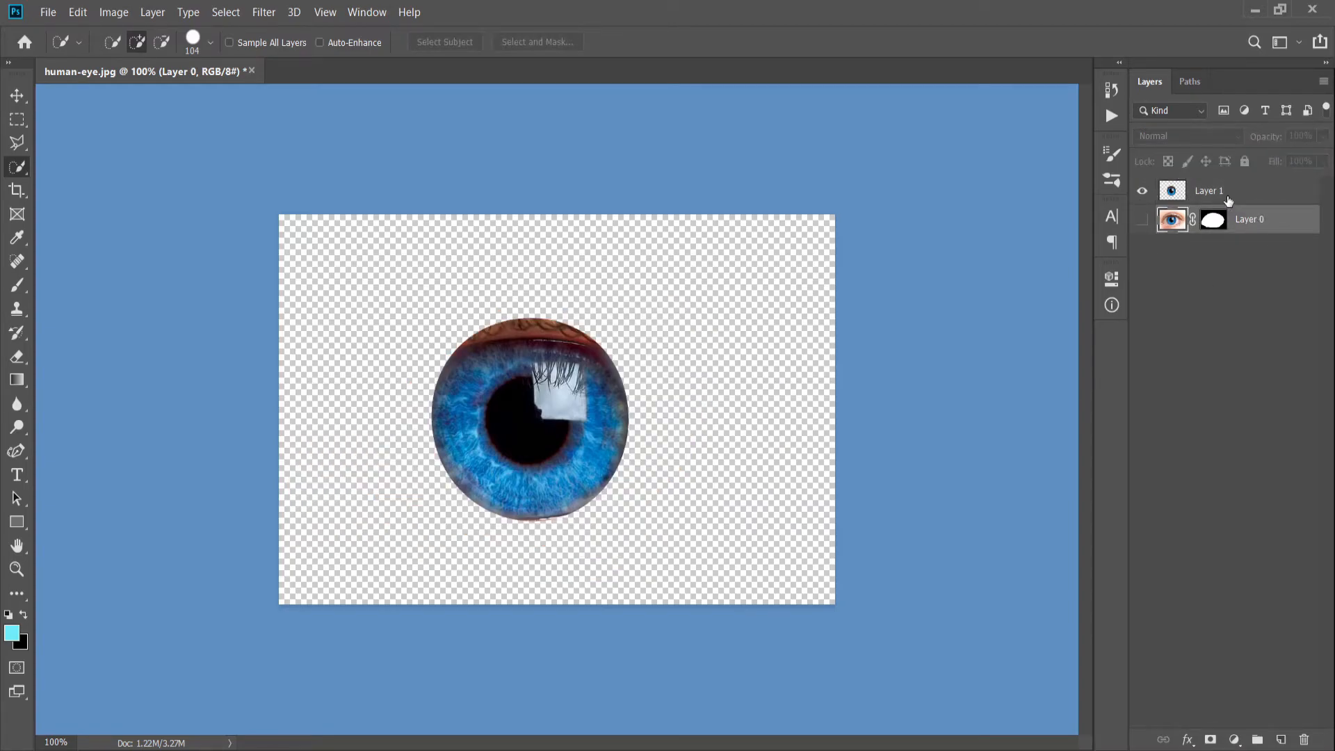
pyautogui.hotkey('ctrl', 'j')
pyautogui.hotkey('ctrl', 'j')
pyautogui.hotkey('ctrl', 'j')
pyautogui.hotkey('ctrl', 'j')
pyautogui.hotkey('ctrl', 'j')
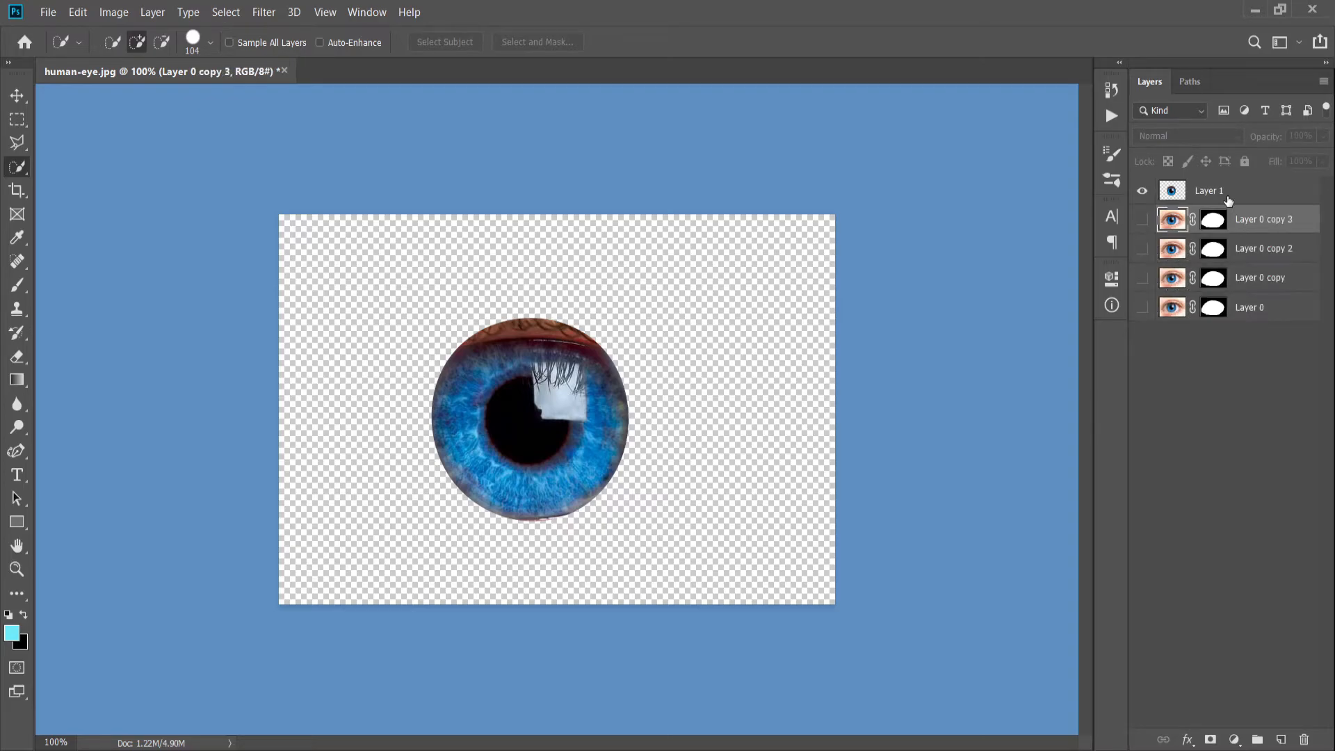
pyautogui.hotkey('ctrl', 'j')
pyautogui.hotkey('ctrl', 'j')
pyautogui.hotkey('ctrl', 'j')
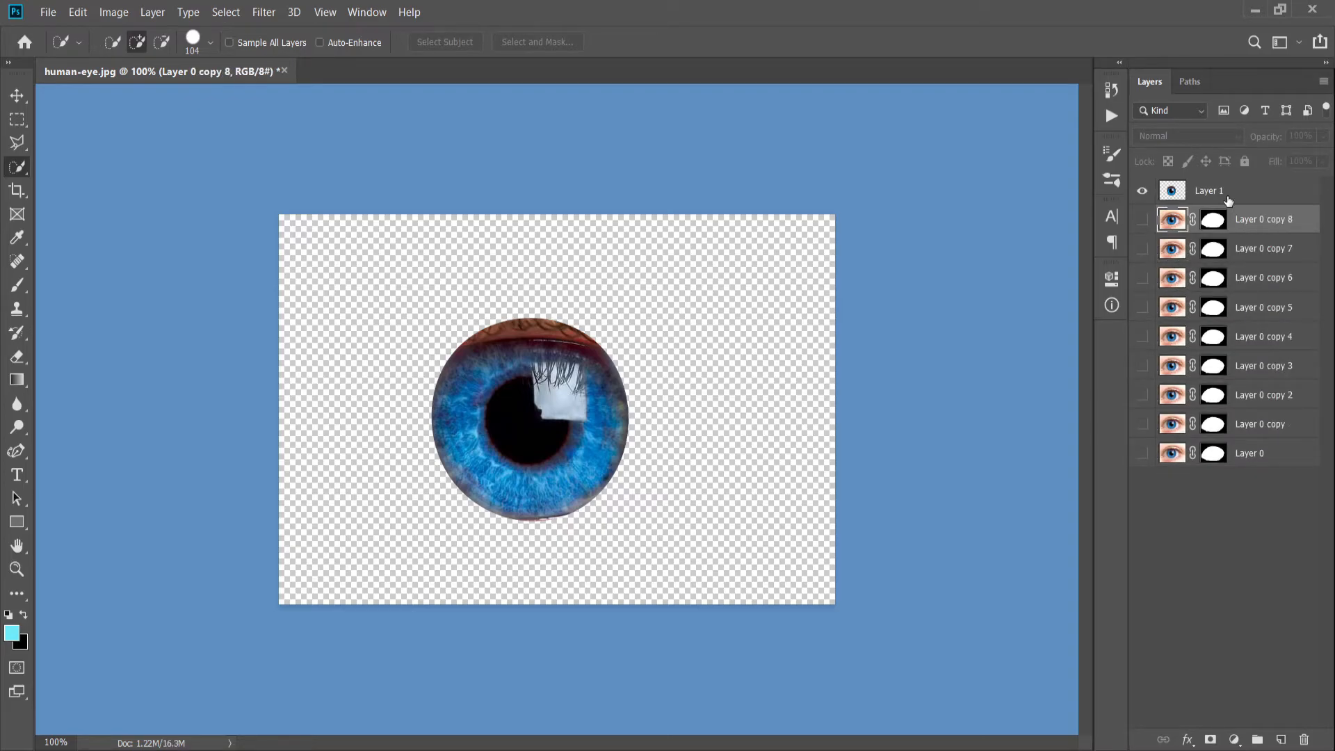
pyautogui.keyDown('shift'); pyautogui.click(1259, 423); pyautogui.keyUp('shift')
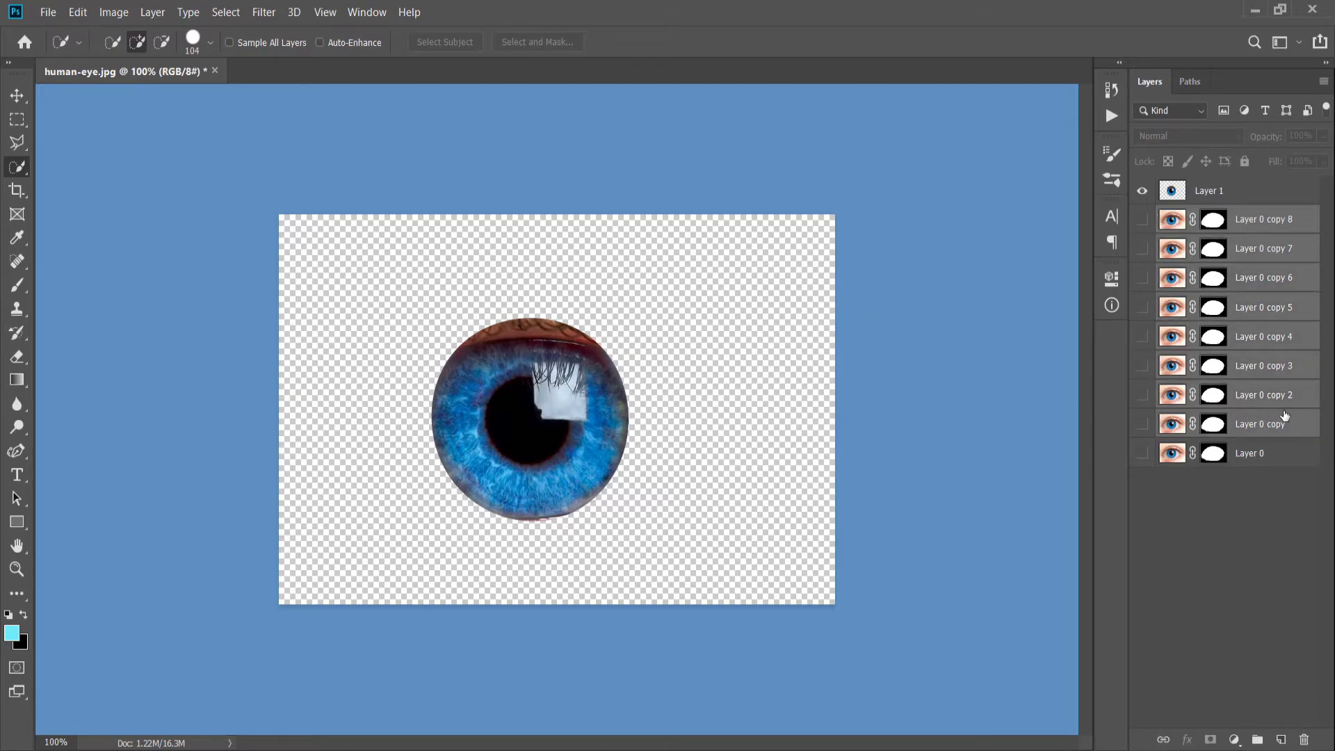
pyautogui.press('Delete')
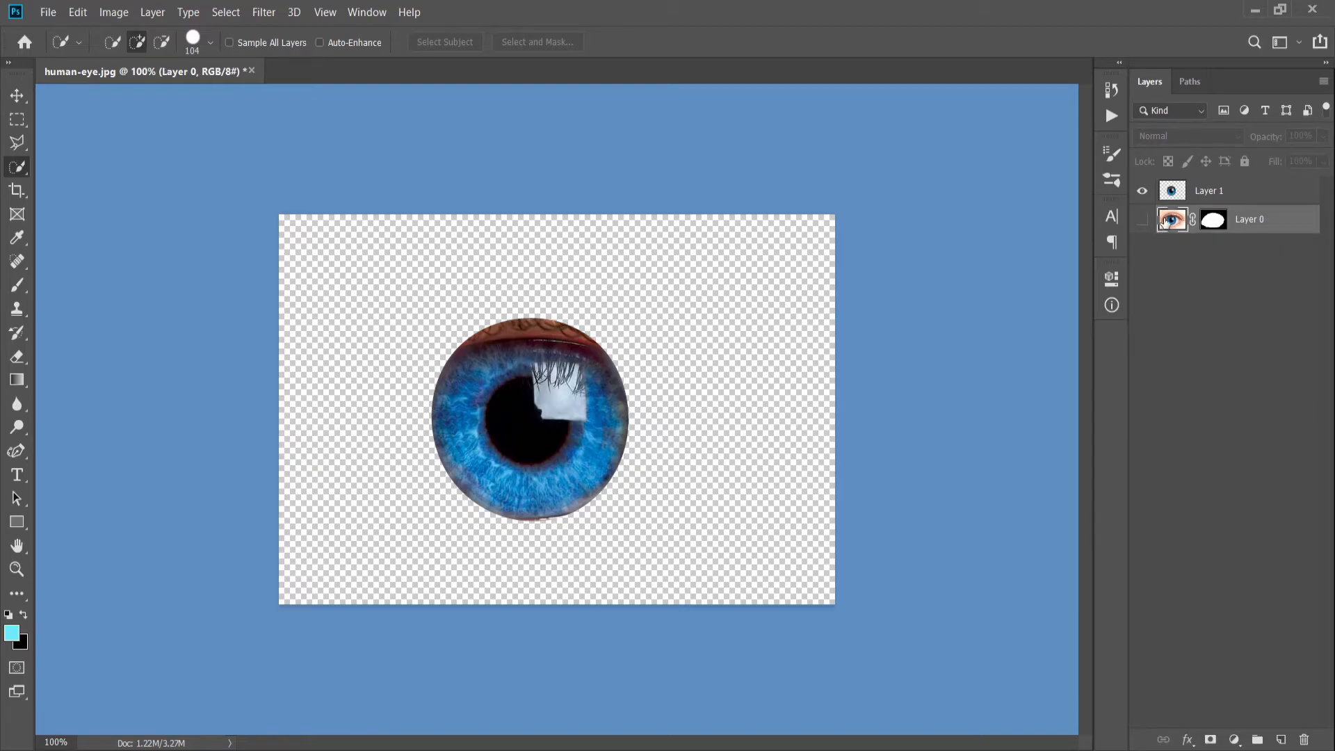
# On the iris layer, outline the leftover eyelid strip above the iris with the Polygonal Lasso and delete it
pyautogui.click(1210, 192)
pyautogui.click(17, 142)
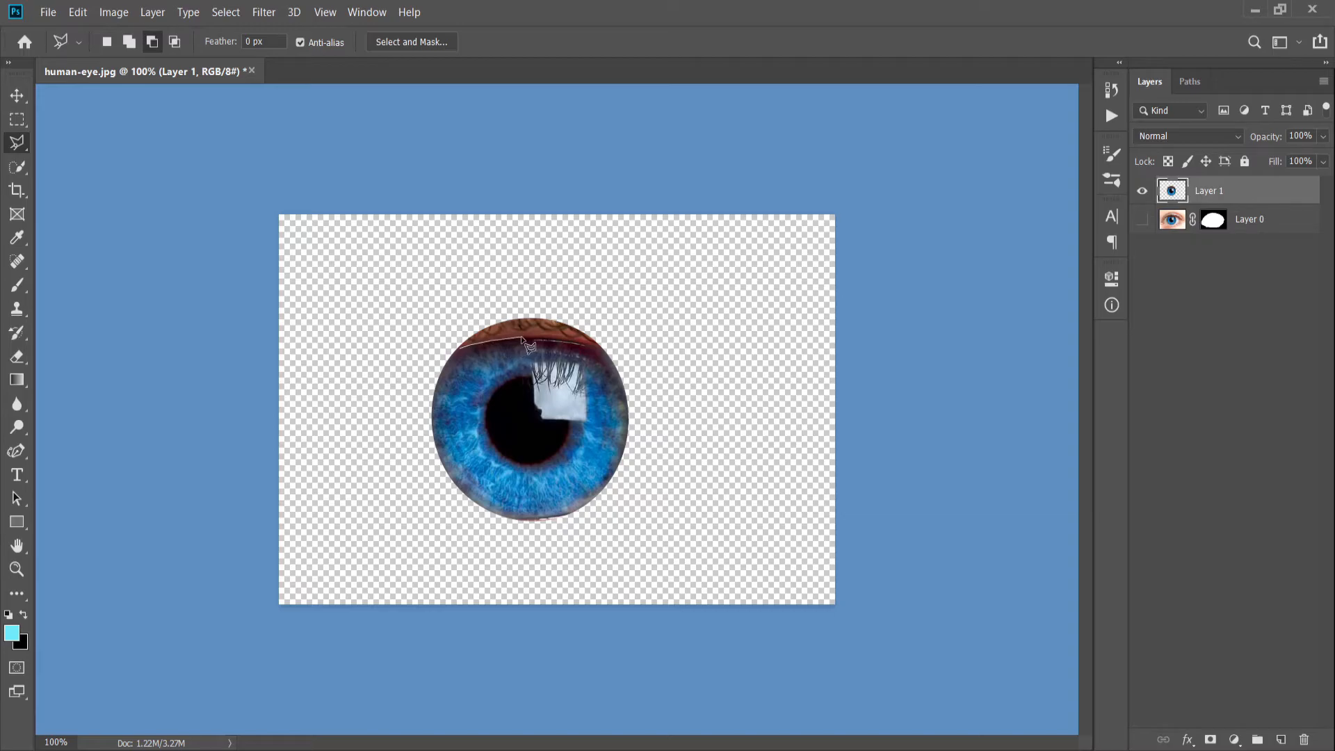
pyautogui.click(558, 339)
pyautogui.click(596, 344)
pyautogui.click(610, 347)
pyautogui.click(567, 261)
pyautogui.click(429, 251)
pyautogui.click(406, 259)
pyautogui.click(413, 325)
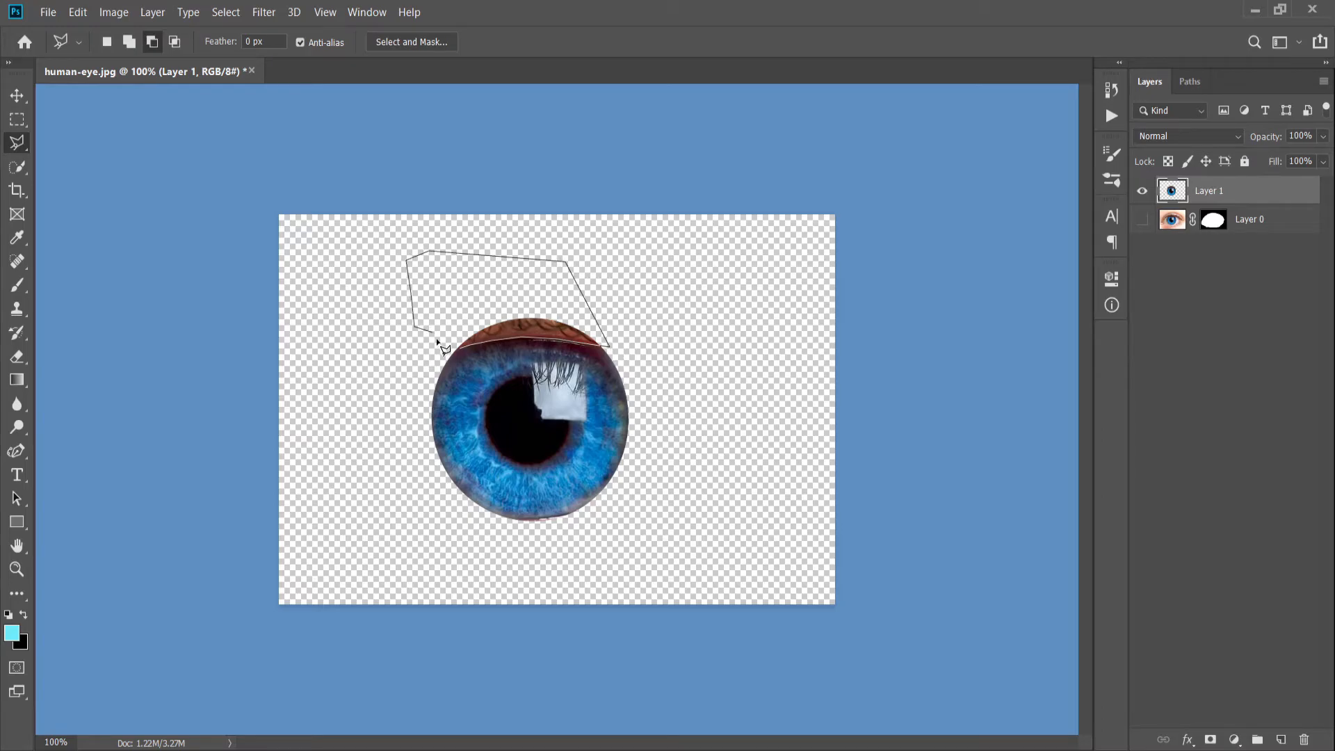
pyautogui.click(459, 348)
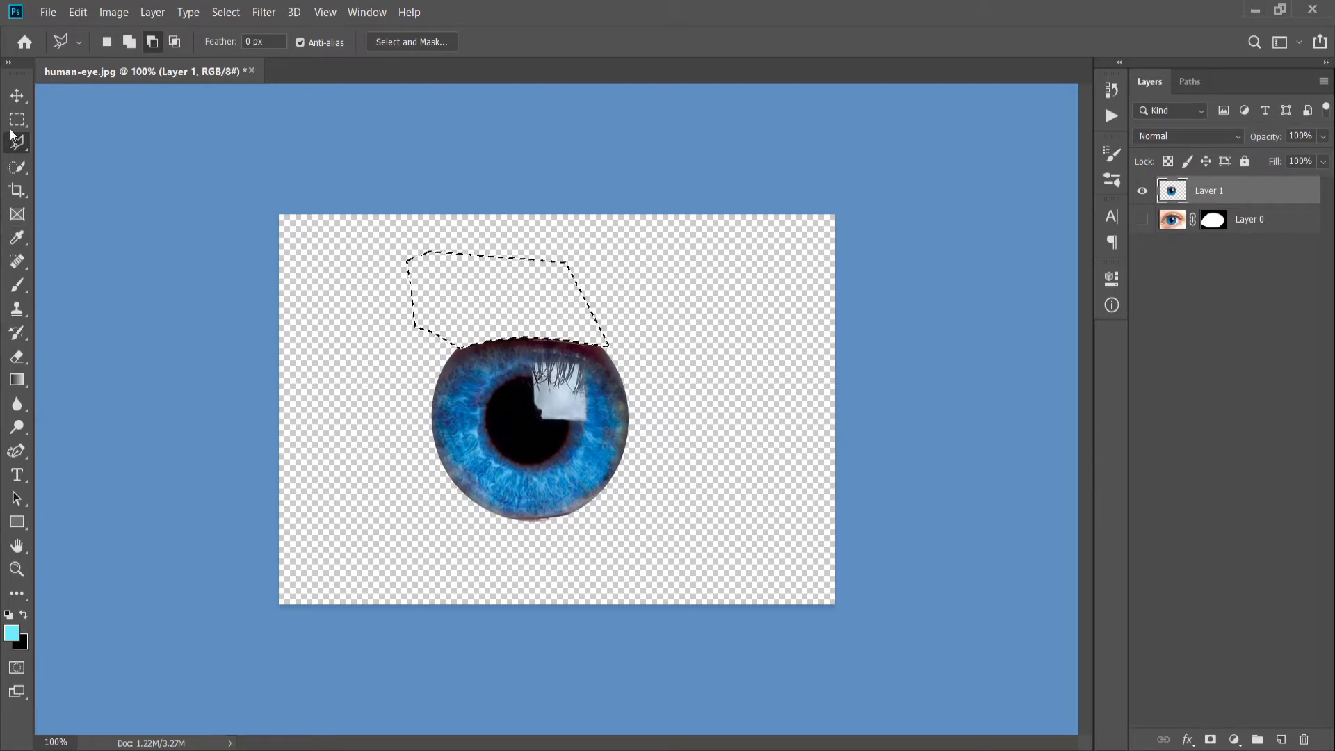
# Undo the deselection and the deletion of the eyelid strip above the iris
pyautogui.click(17, 95)
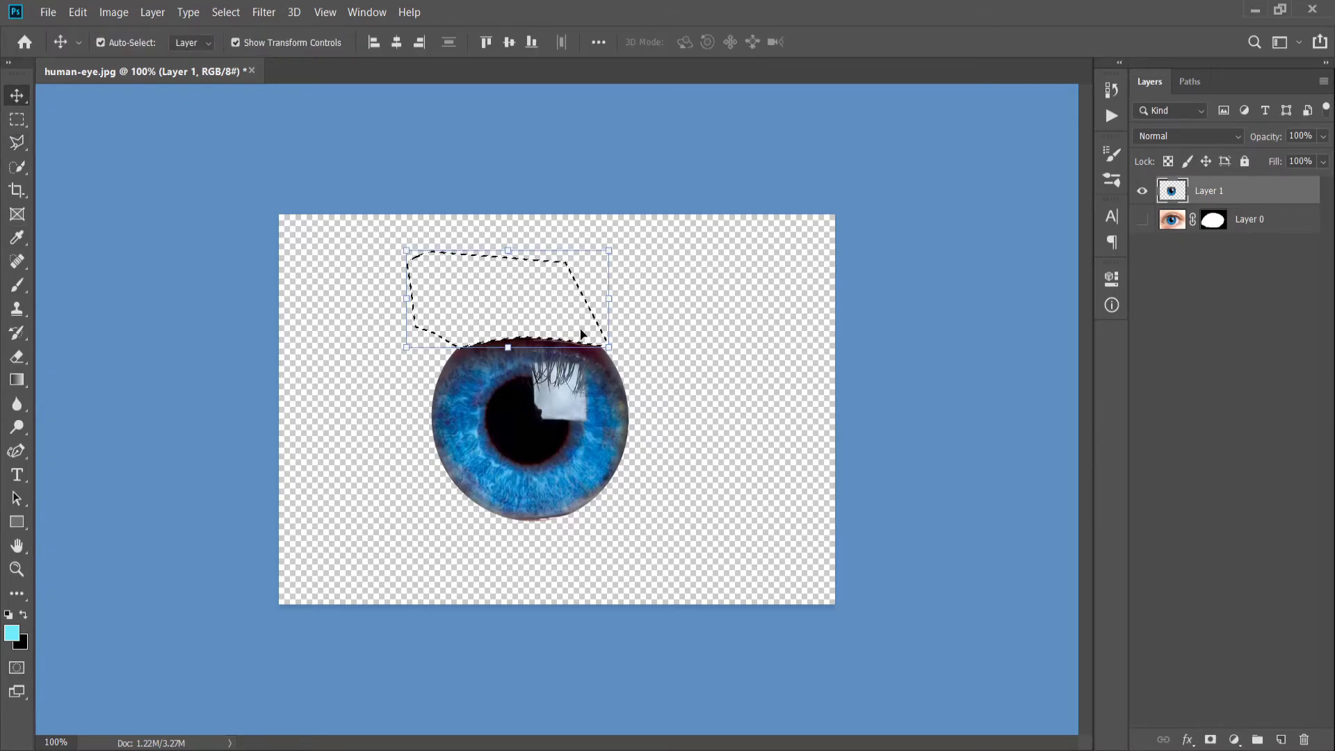
pyautogui.moveTo(453, 263); pyautogui.dragTo(576, 319)
pyautogui.hotkey('ctrl', 'd')
pyautogui.moveTo(666, 235); pyautogui.dragTo(666, 235)
pyautogui.hotkey('ctrl', 'z')
pyautogui.hotkey('ctrl', 'z')
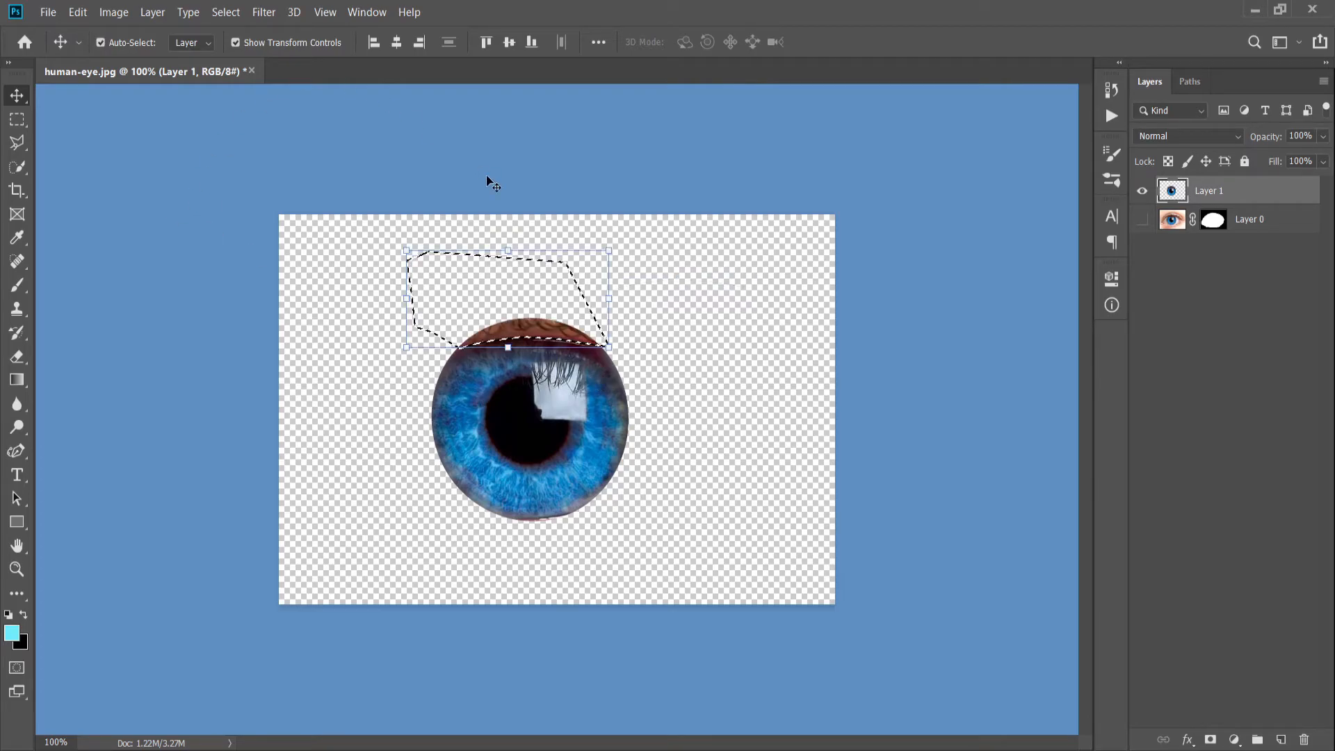
# Try masking the iris layer with the selected eyelid strip, and undo the new layer mask
pyautogui.click(815, 281)
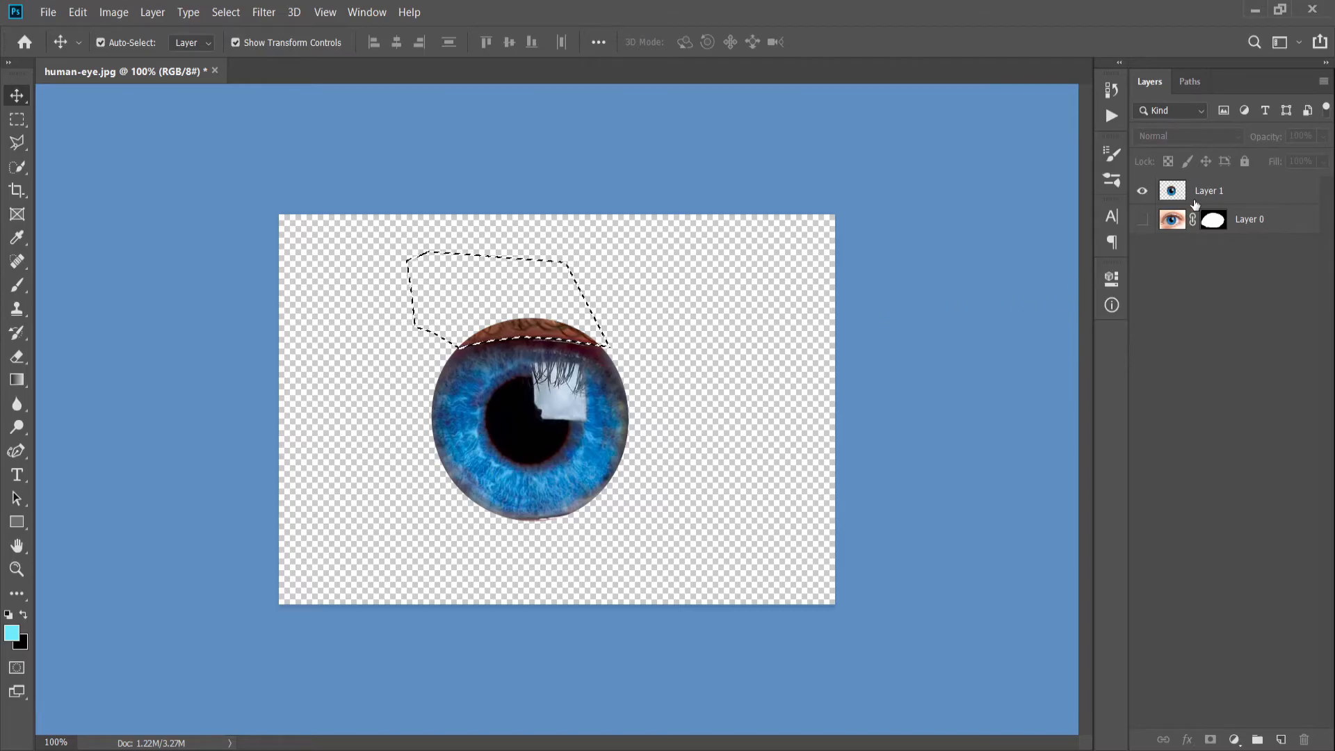
pyautogui.click(1230, 186)
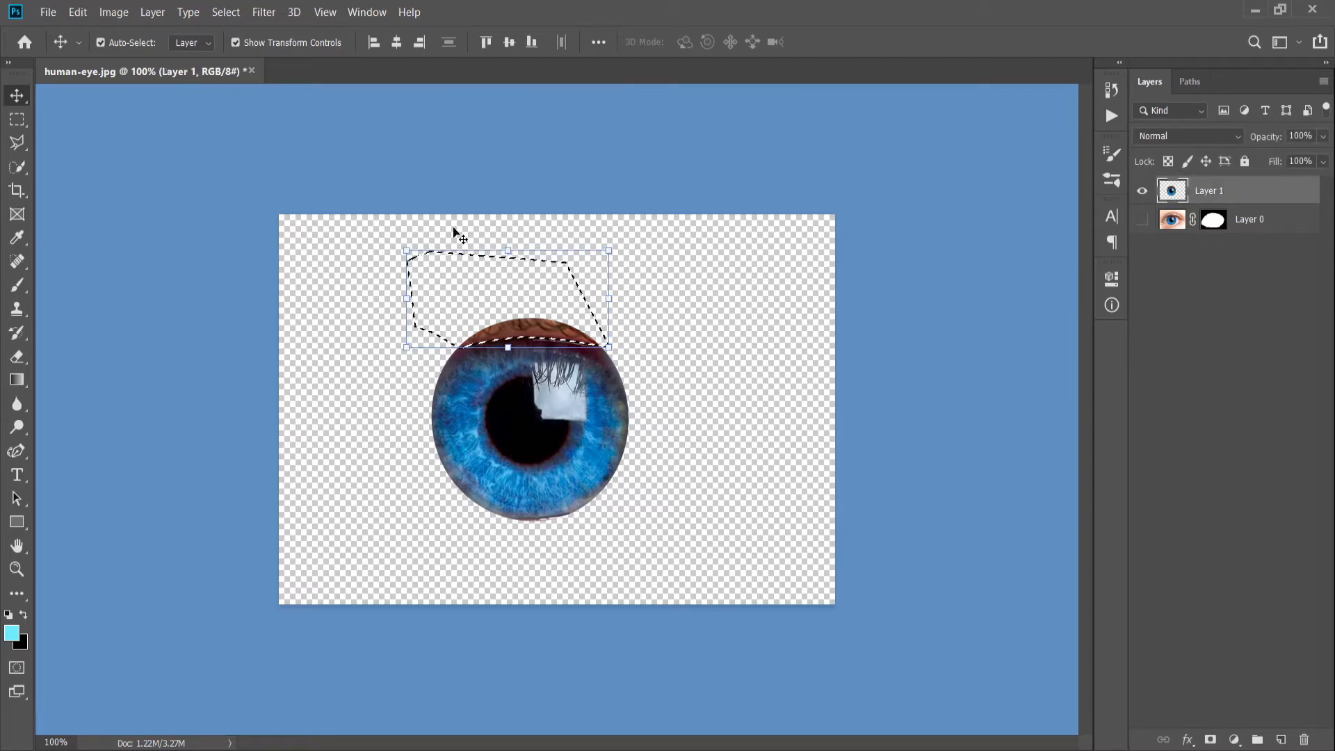
pyautogui.click(498, 282)
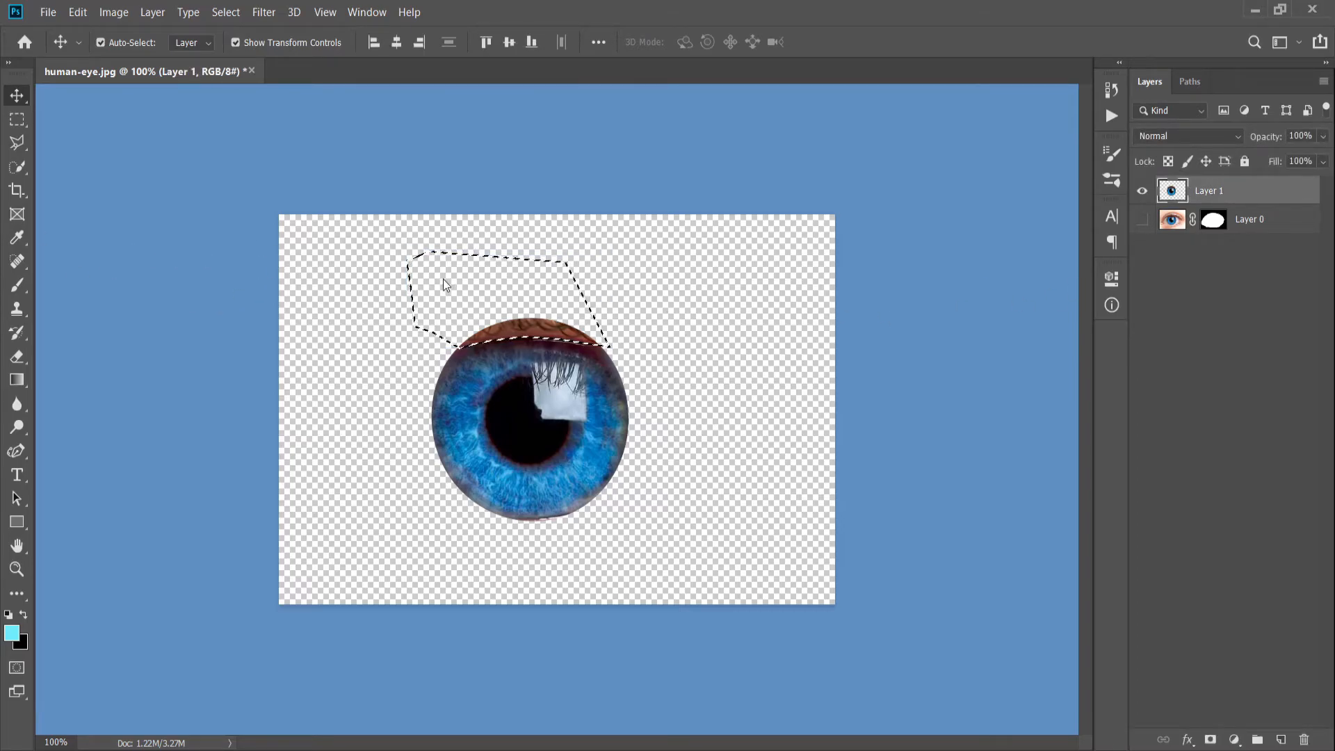
pyautogui.moveTo(441, 286)
pyautogui.mouseDown()
pyautogui.moveTo(369, 223)
pyautogui.moveTo(448, 271)
pyautogui.moveTo(447, 289)
pyautogui.mouseUp()
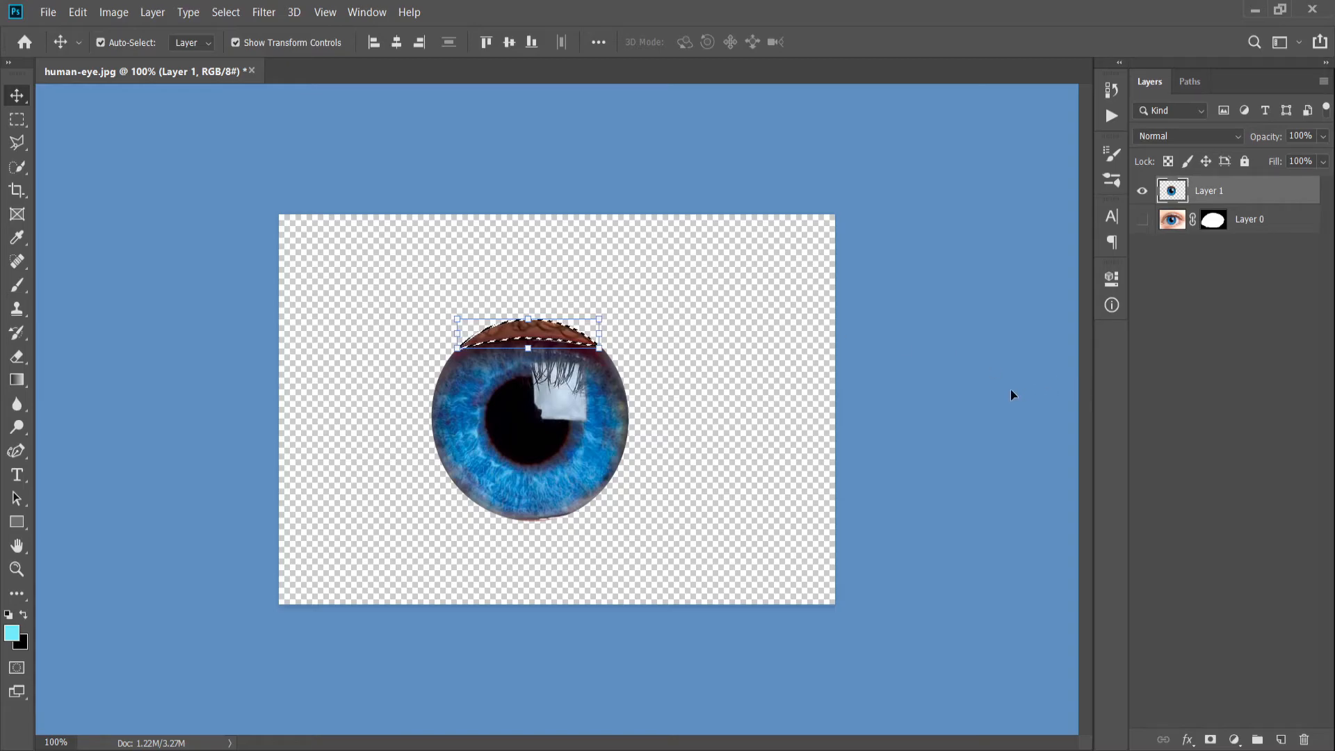
pyautogui.click(1210, 740)
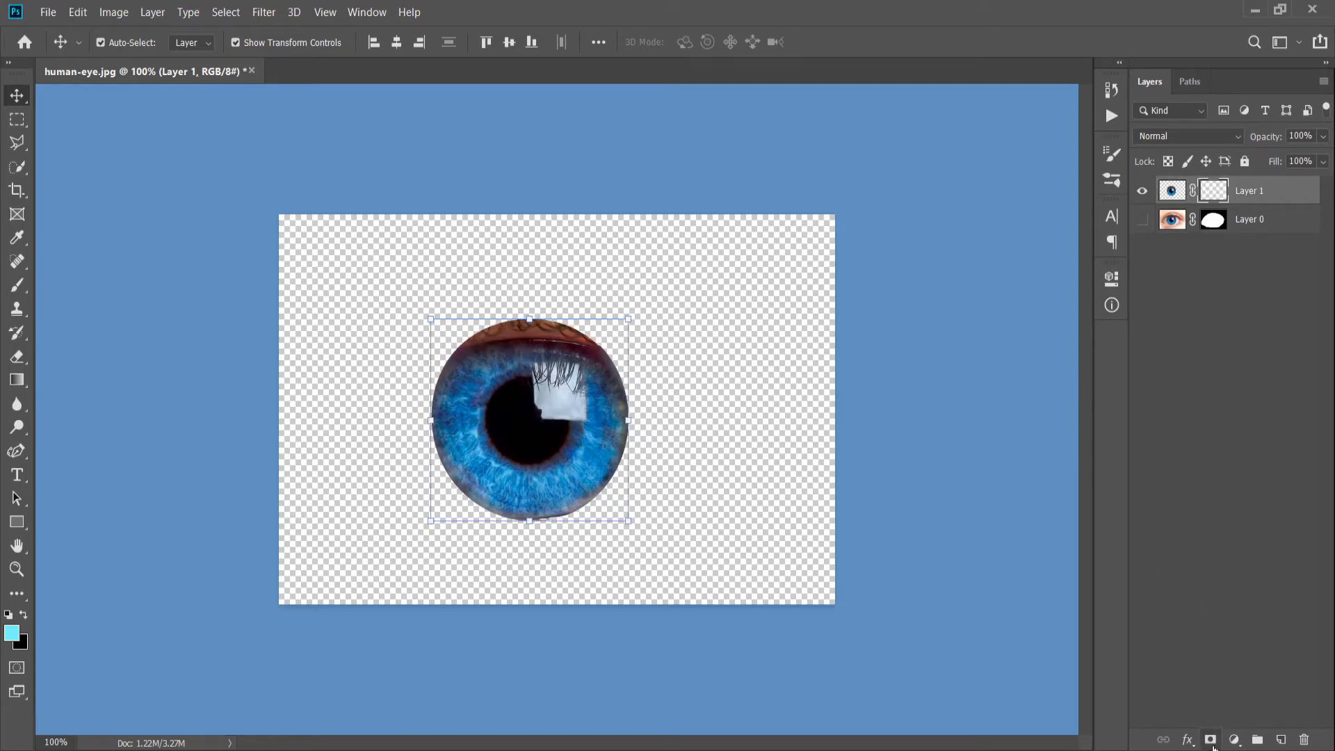
pyautogui.hotkey('ctrl', 'z')
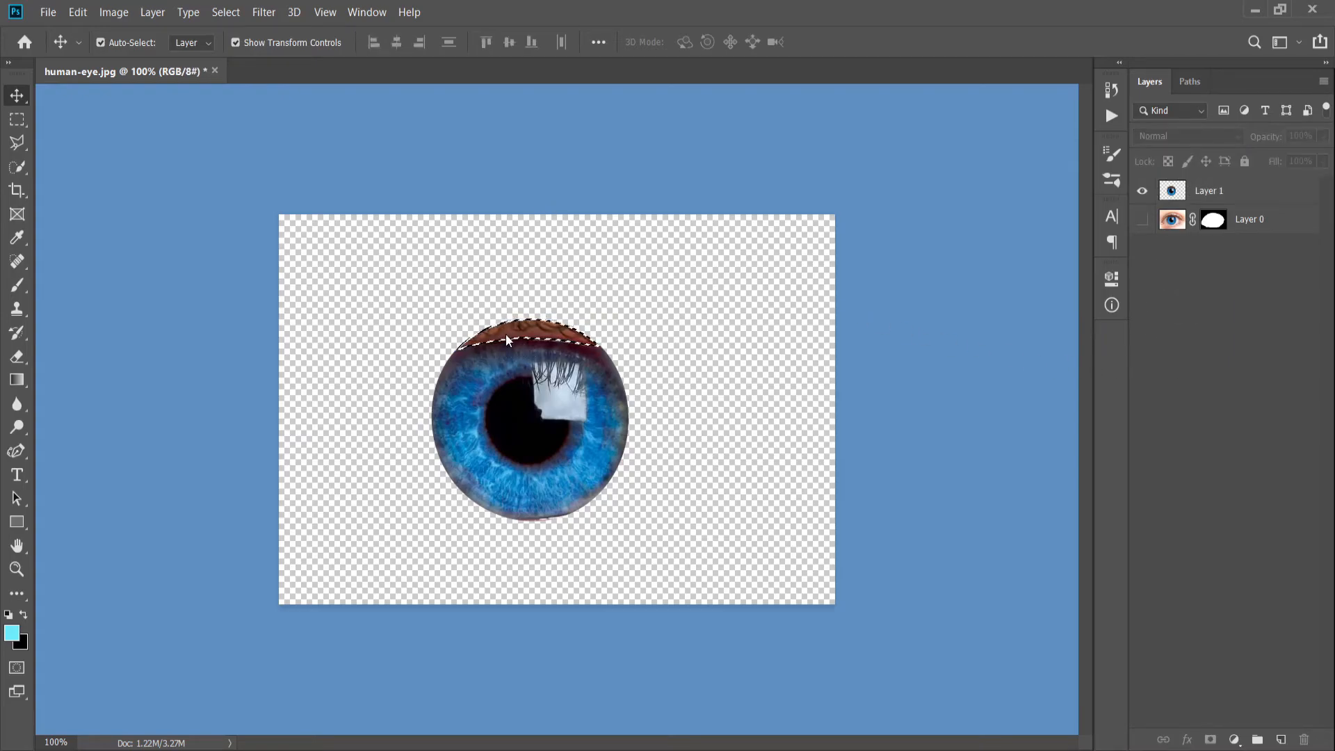
# On the iris layer, try adding the transparent background to the strip selection with Quick Selection and inverting it
pyautogui.click(1210, 192)
pyautogui.click(13, 169)
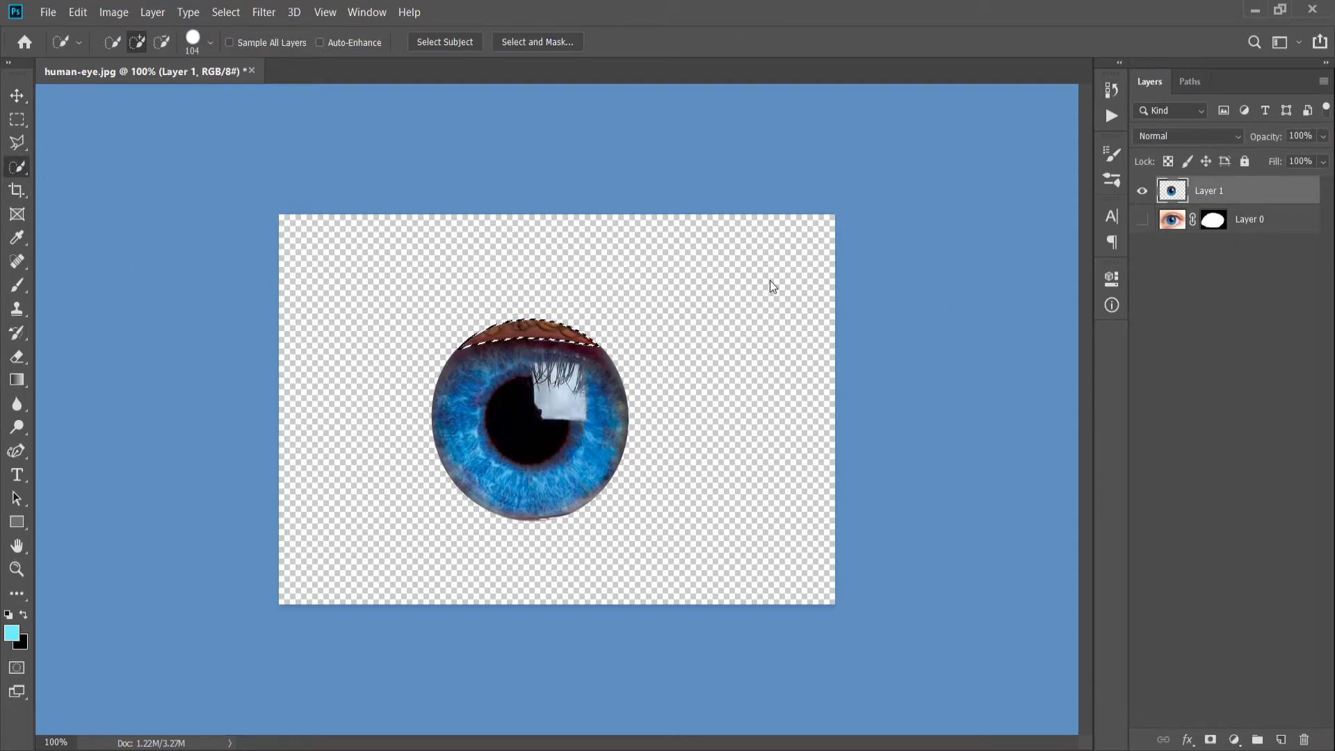
pyautogui.click(699, 302)
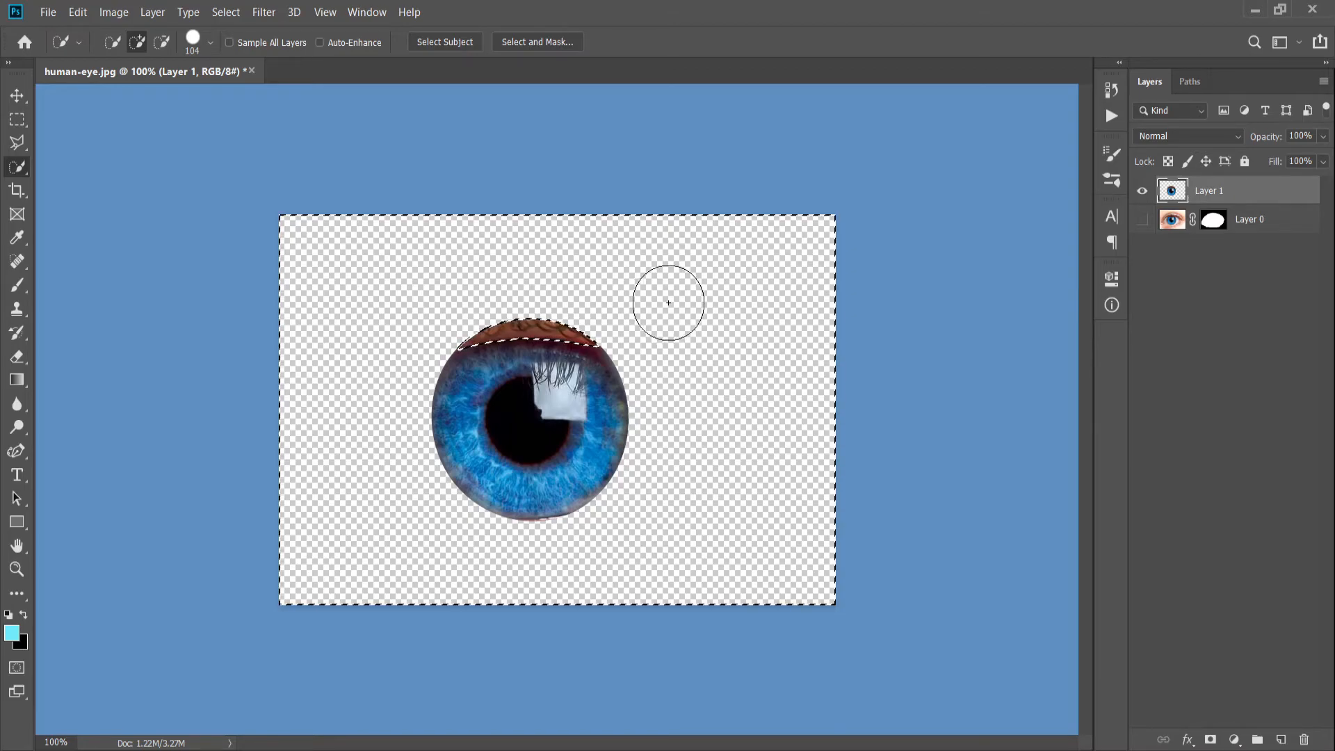
pyautogui.hotkey('ctrl', 'shift', 'i')
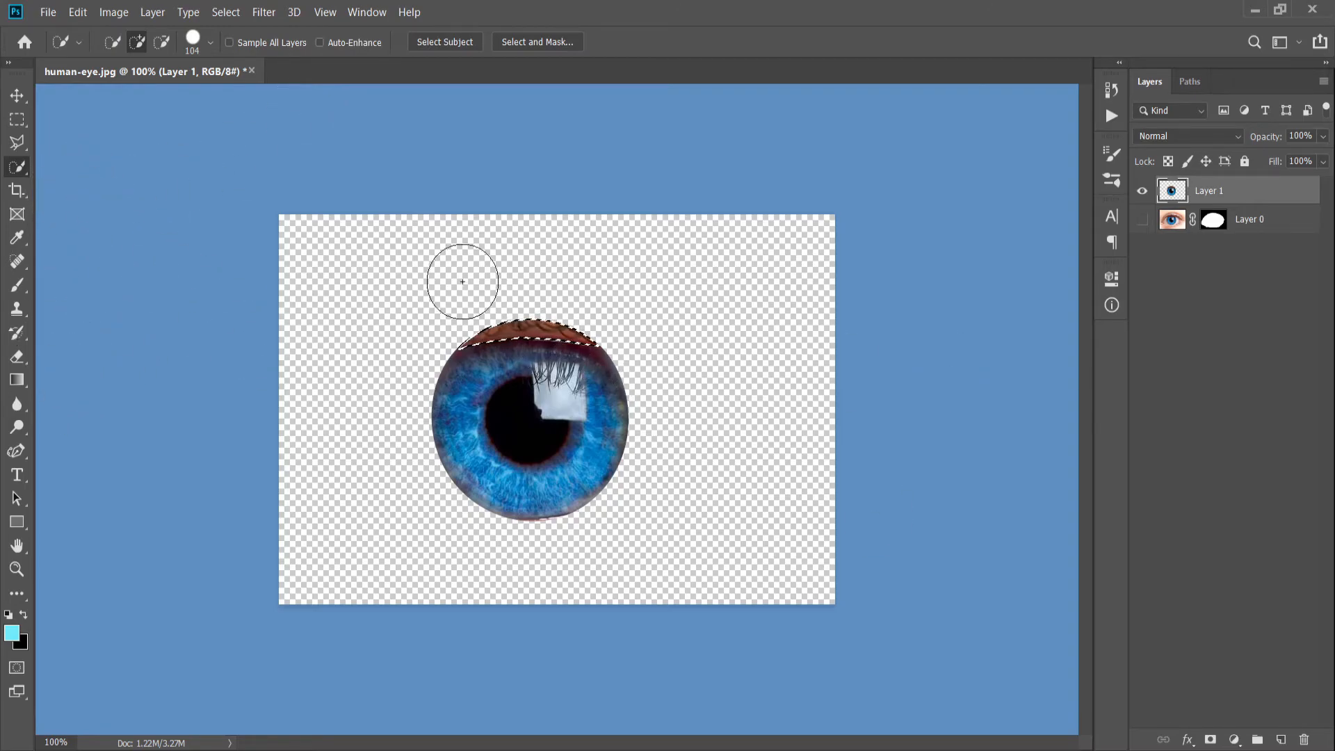
# Extend the eyelid strip selection over the whole iris with the Quick Selection tool
pyautogui.moveTo(501, 323)
pyautogui.mouseDown()
pyautogui.moveTo(545, 283)
pyautogui.moveTo(482, 244)
pyautogui.moveTo(456, 278)
pyautogui.moveTo(527, 323)
pyautogui.moveTo(635, 293)
pyautogui.moveTo(468, 489)
pyautogui.moveTo(564, 417)
pyautogui.moveTo(611, 435)
pyautogui.mouseUp()
pyautogui.moveTo(645, 389); pyautogui.dragTo(656, 382)
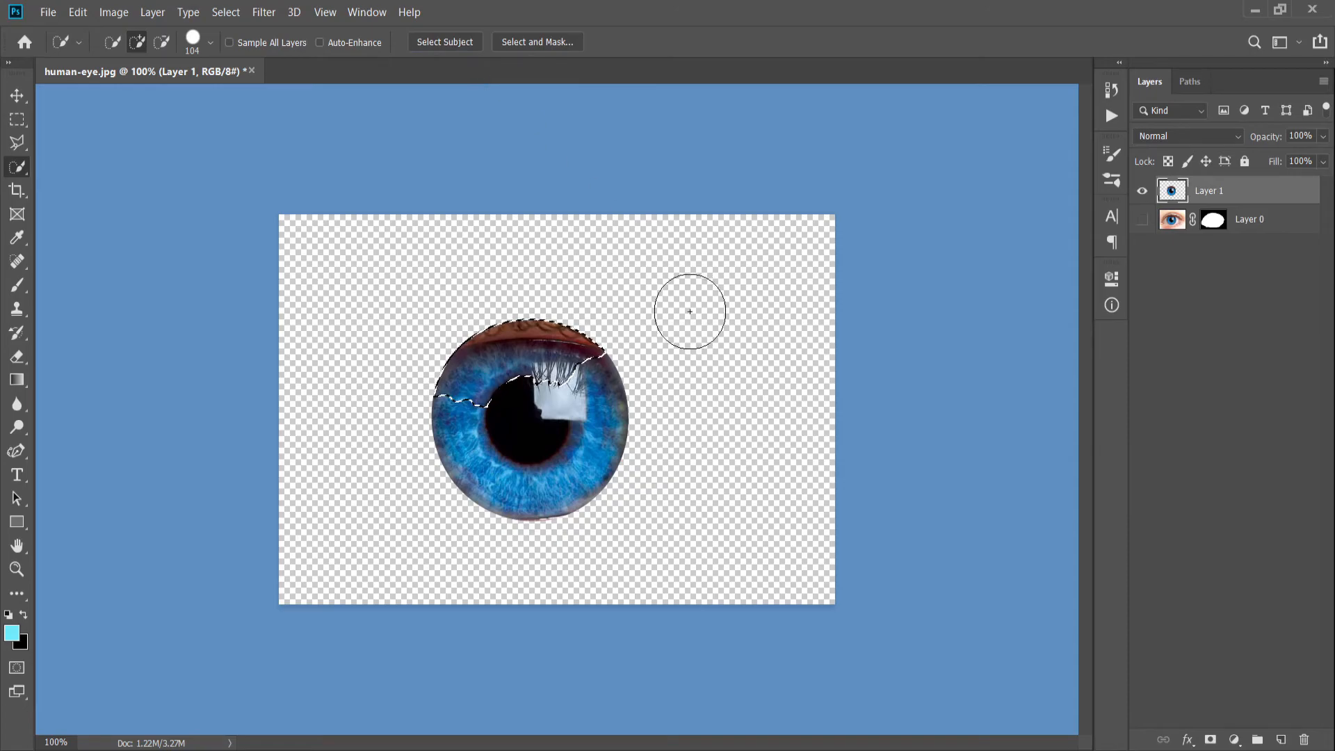
pyautogui.moveTo(432, 352); pyautogui.dragTo(514, 389)
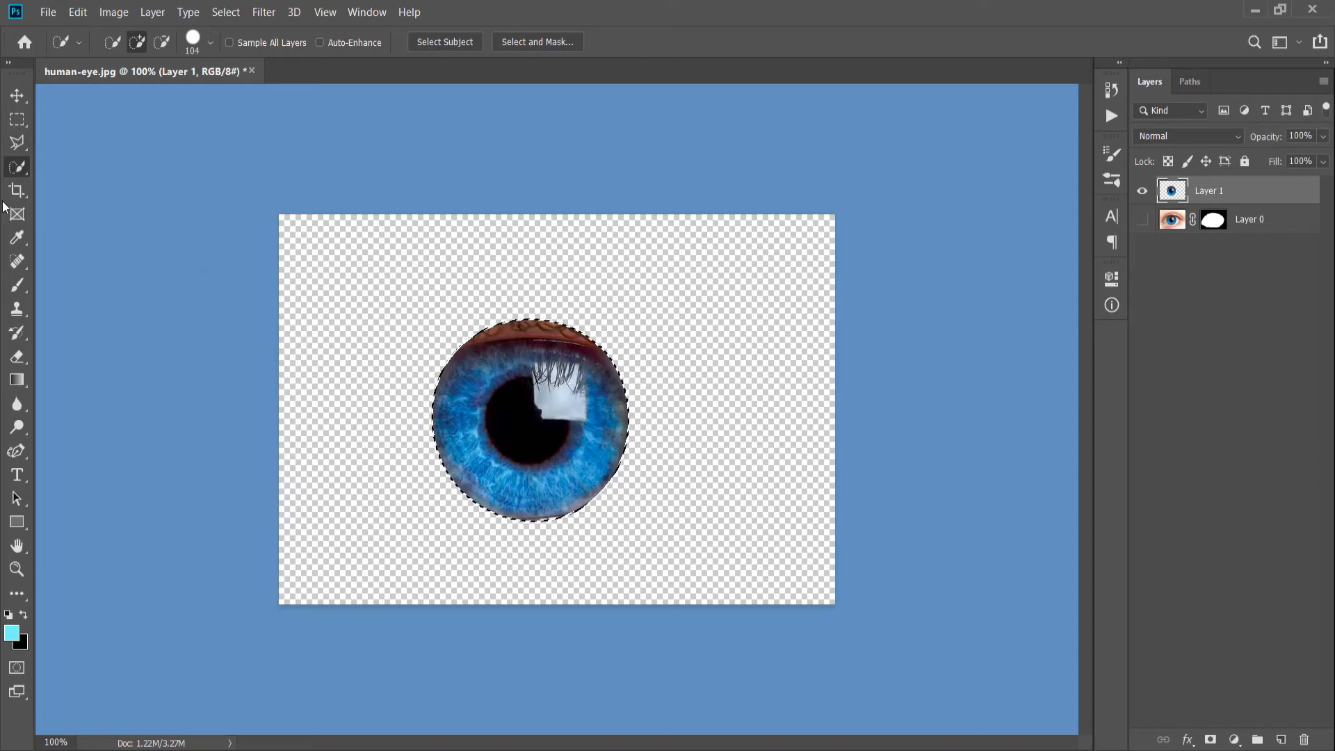
# Subtract the eyelid strip from the iris selection with the Polygonal Lasso, then try an inversion and undo it
pyautogui.click(16, 142)
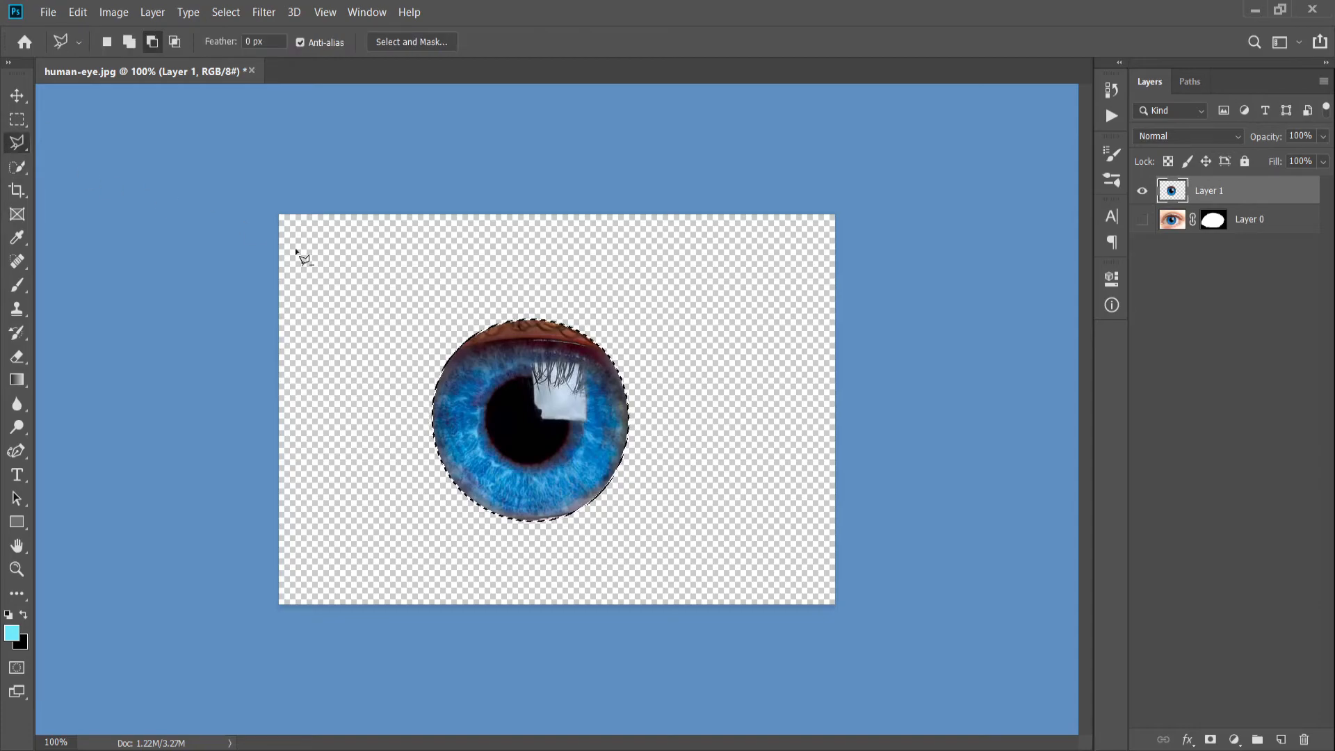
pyautogui.click(457, 349)
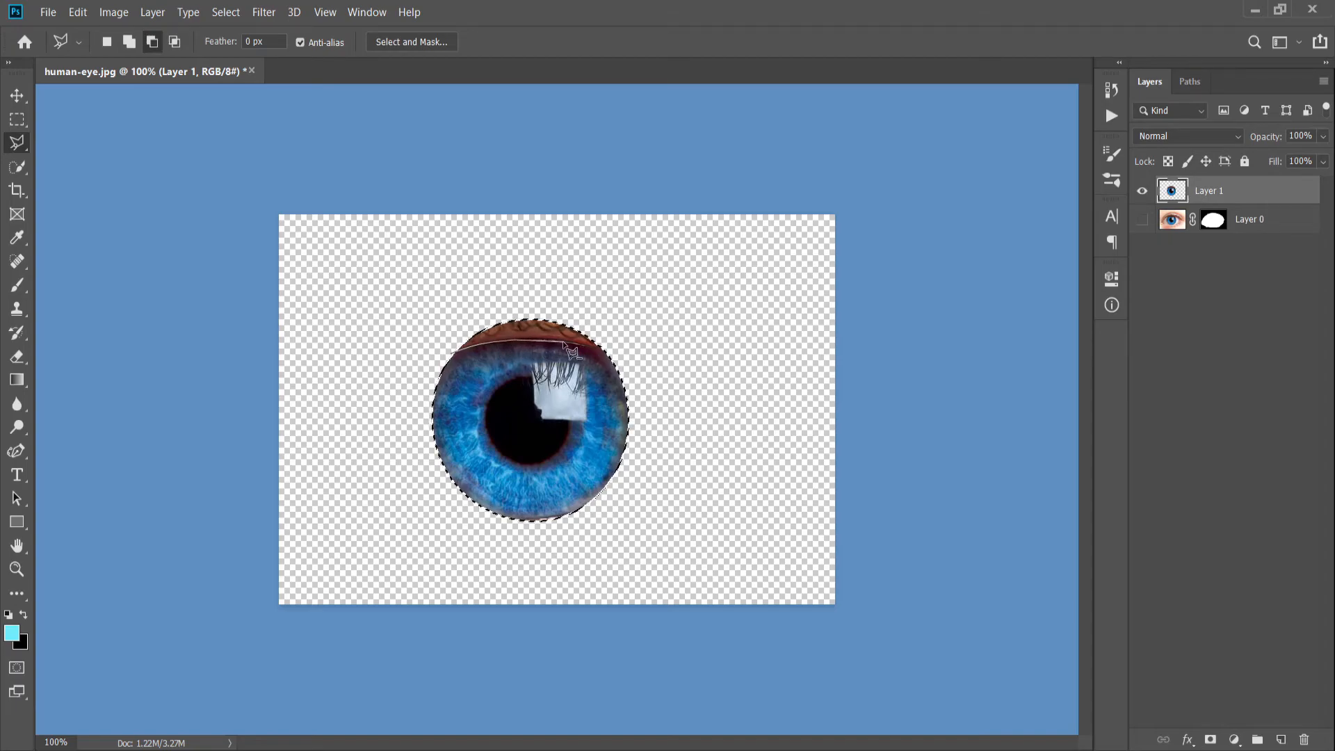
pyautogui.click(604, 348)
pyautogui.click(543, 233)
pyautogui.click(593, 224)
pyautogui.click(425, 276)
pyautogui.click(458, 359)
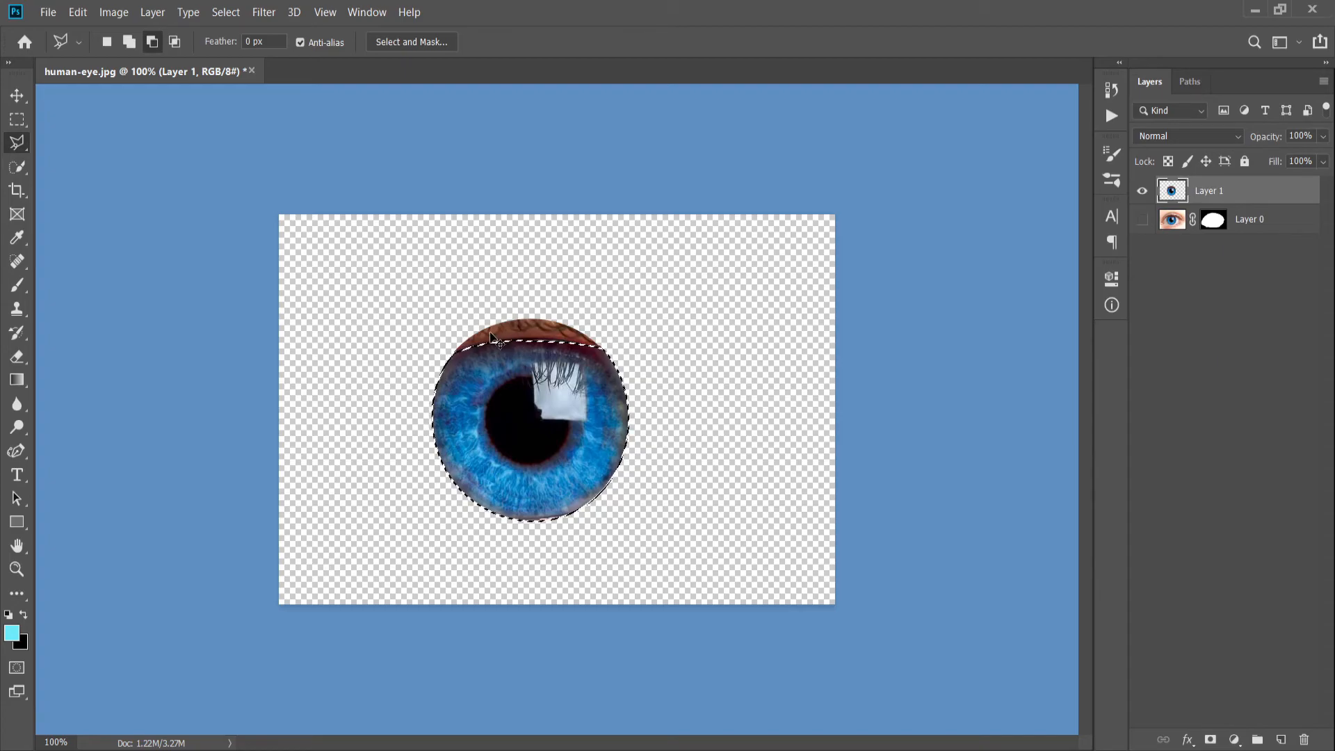
pyautogui.hotkey('ctrl', 'i')
pyautogui.hotkey('ctrl', 'z')
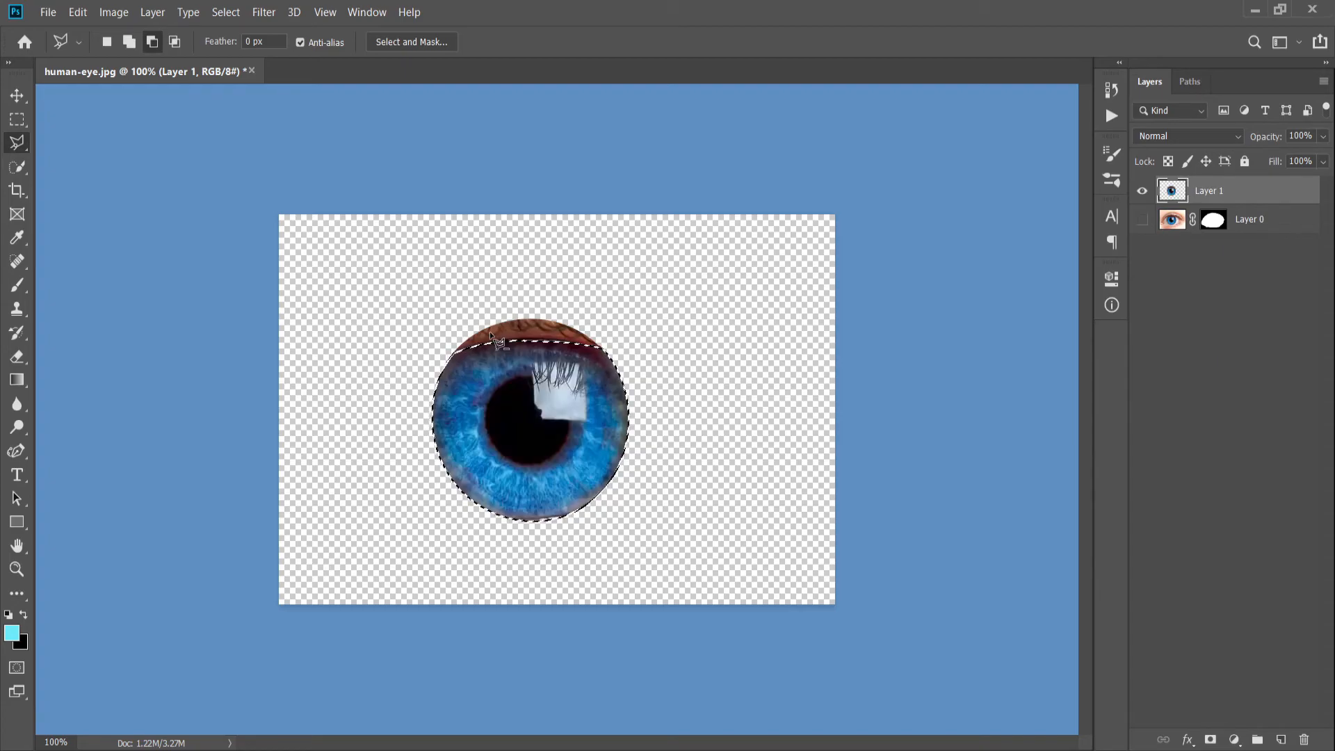
# Clear the iris selection by using the Quick Selection tool in subtract mode
pyautogui.click(21, 169)
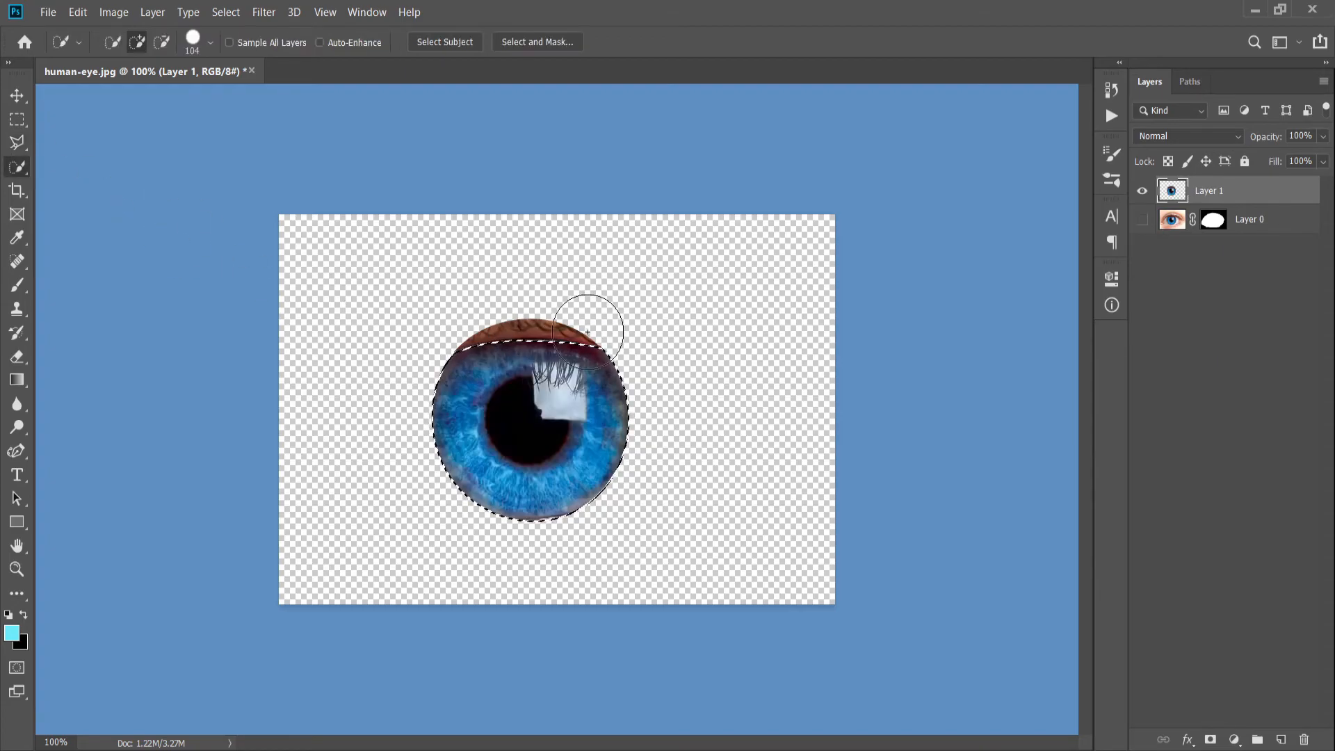
pyautogui.click(162, 42)
pyautogui.click(513, 373)
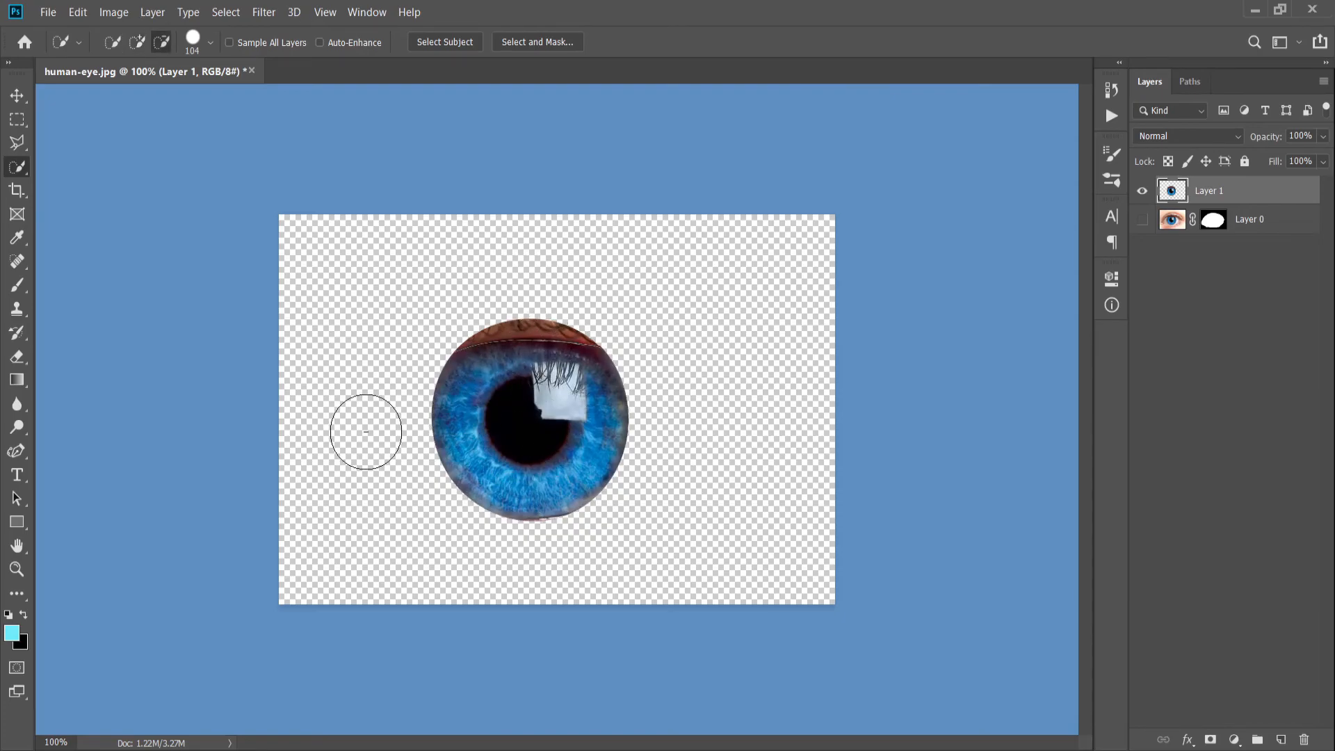
# Delete the eyelid strip above the iris using a Polygonal Lasso outline, and clear the selection with Quick Selection
pyautogui.click(19, 143)
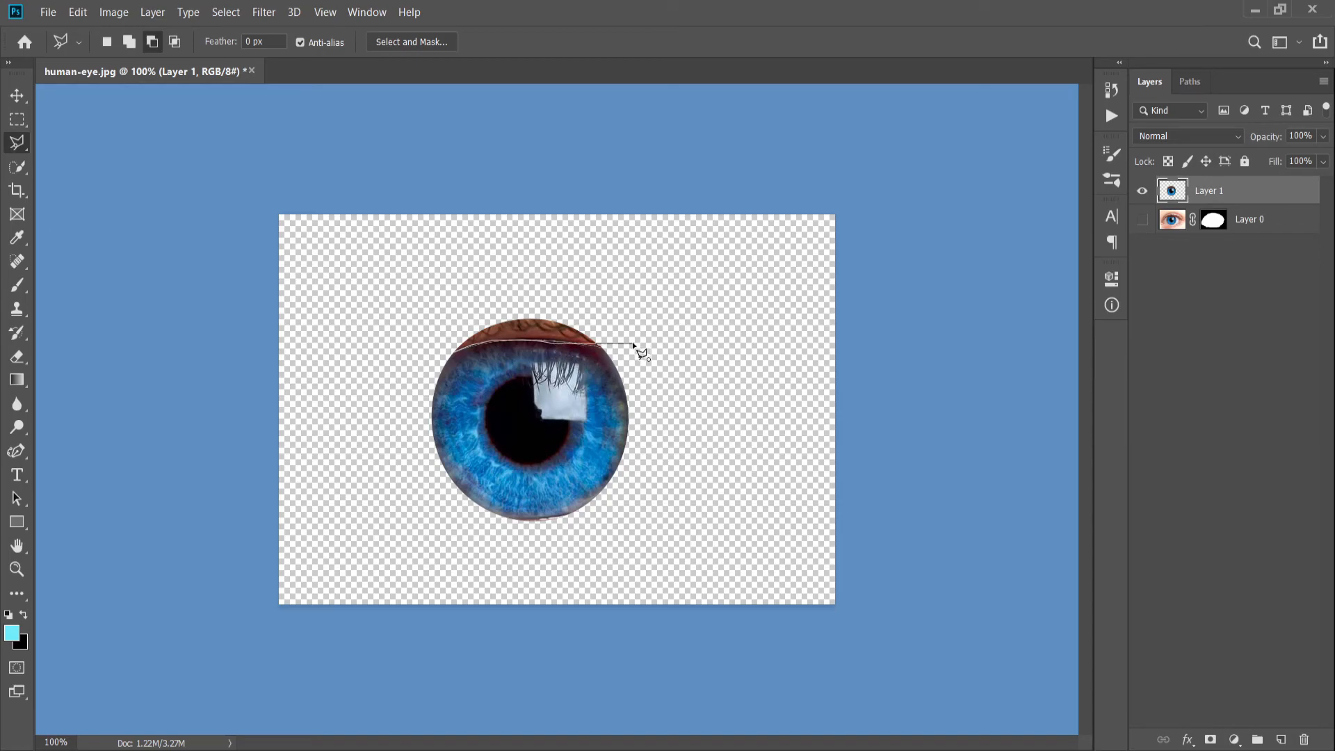
pyautogui.press('Escape')
pyautogui.click(604, 345)
pyautogui.click(456, 353)
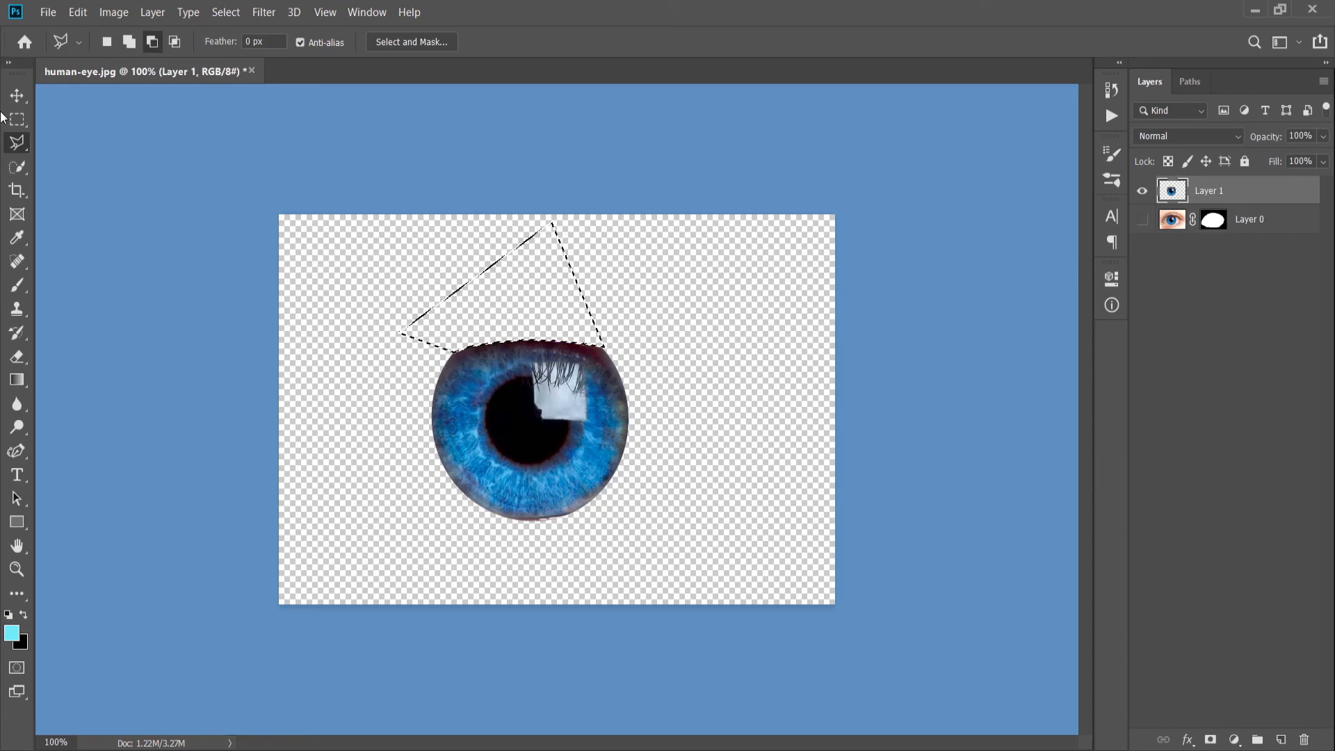
pyautogui.click(16, 166)
pyautogui.moveTo(433, 306)
pyautogui.mouseDown()
pyautogui.moveTo(420, 289)
pyautogui.moveTo(550, 224)
pyautogui.moveTo(311, 316)
pyautogui.moveTo(642, 349)
pyautogui.mouseUp()
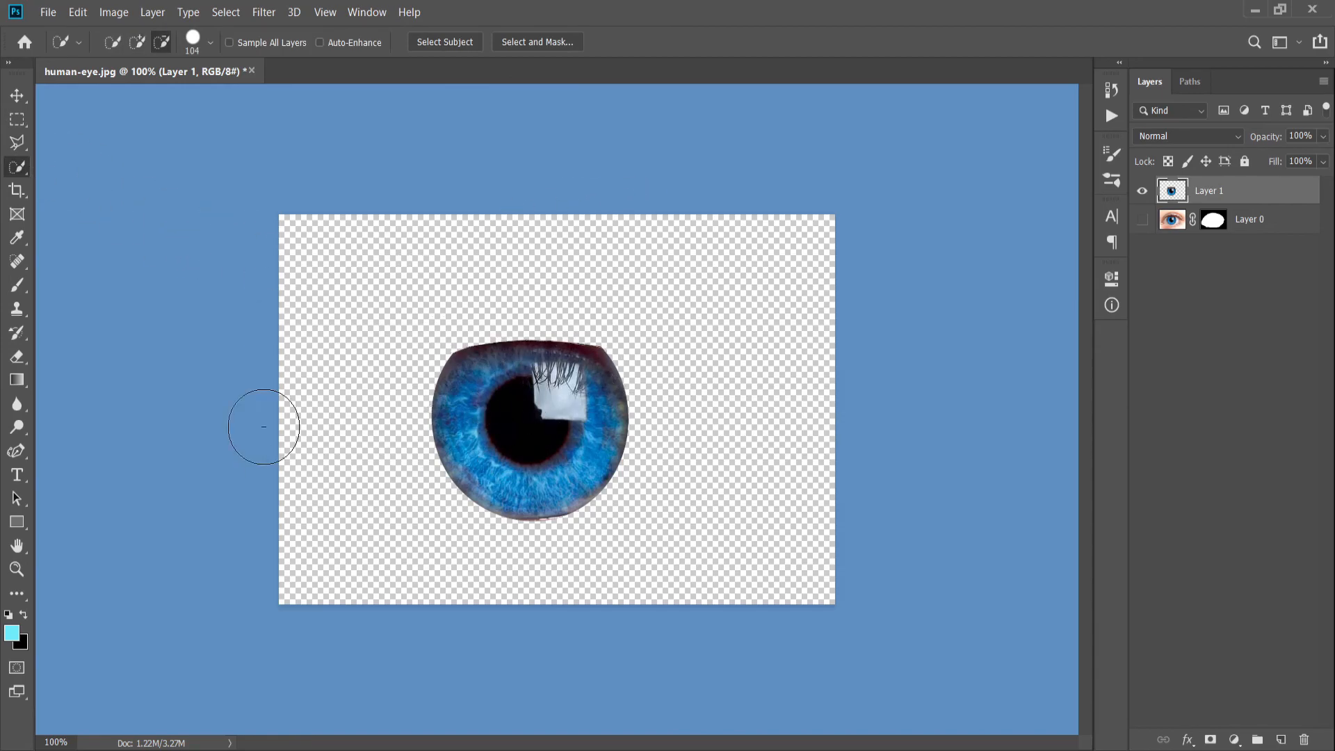